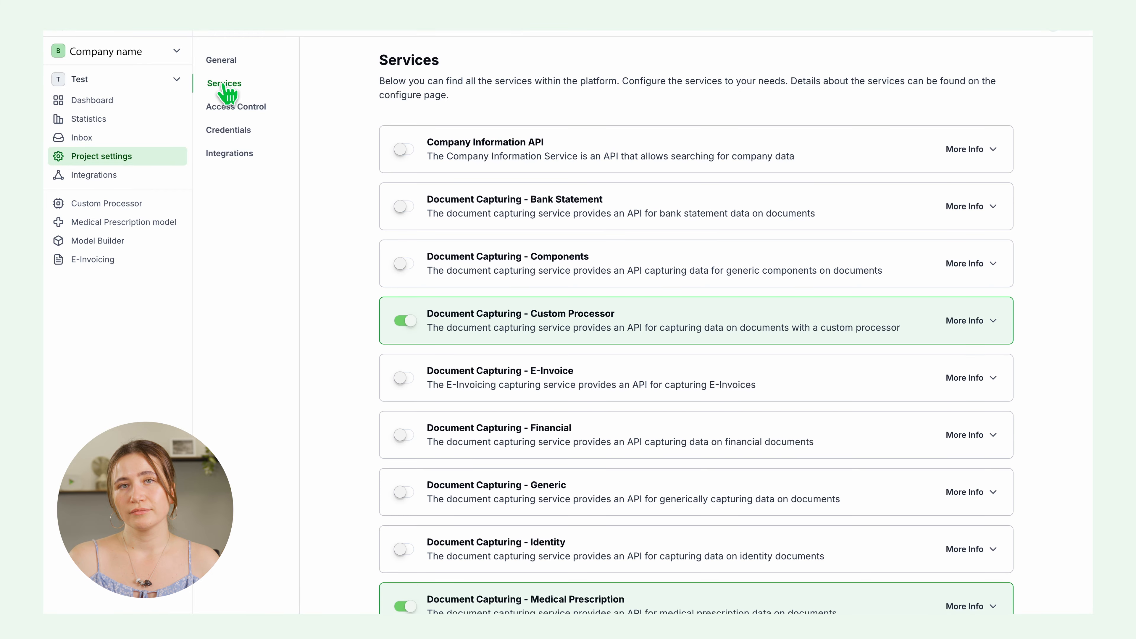
Enable the Document Capturing - E-Invoice, Human In The Loop (HITL) and Flow Builder services for the project.
scroll(497, 130, down, 5)
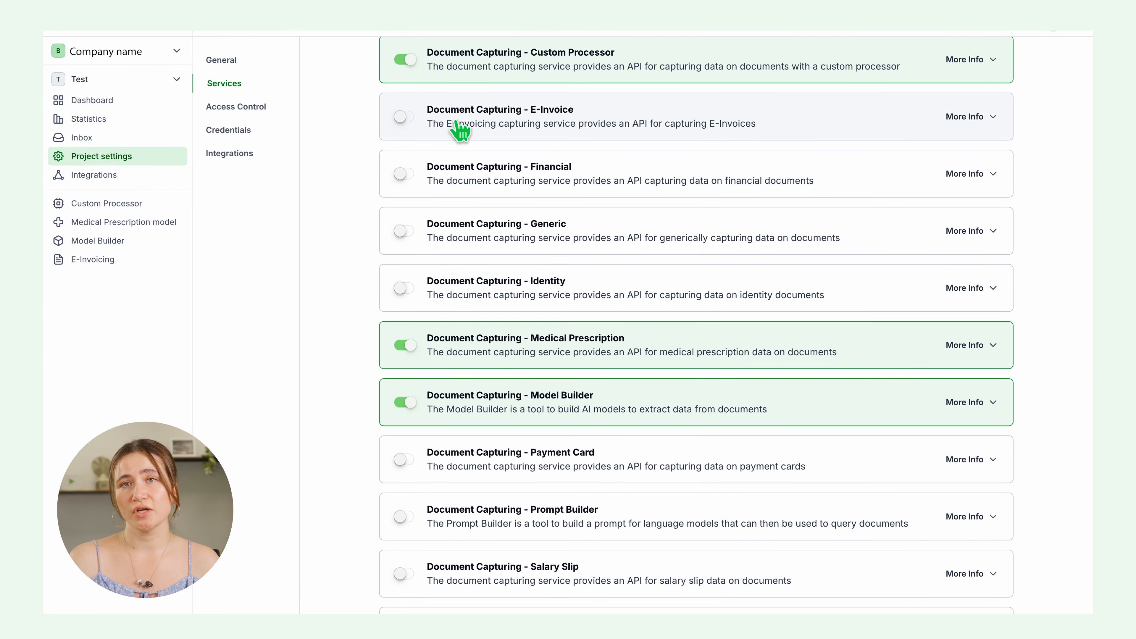
click(411, 118)
scroll(490, 315, down, 2)
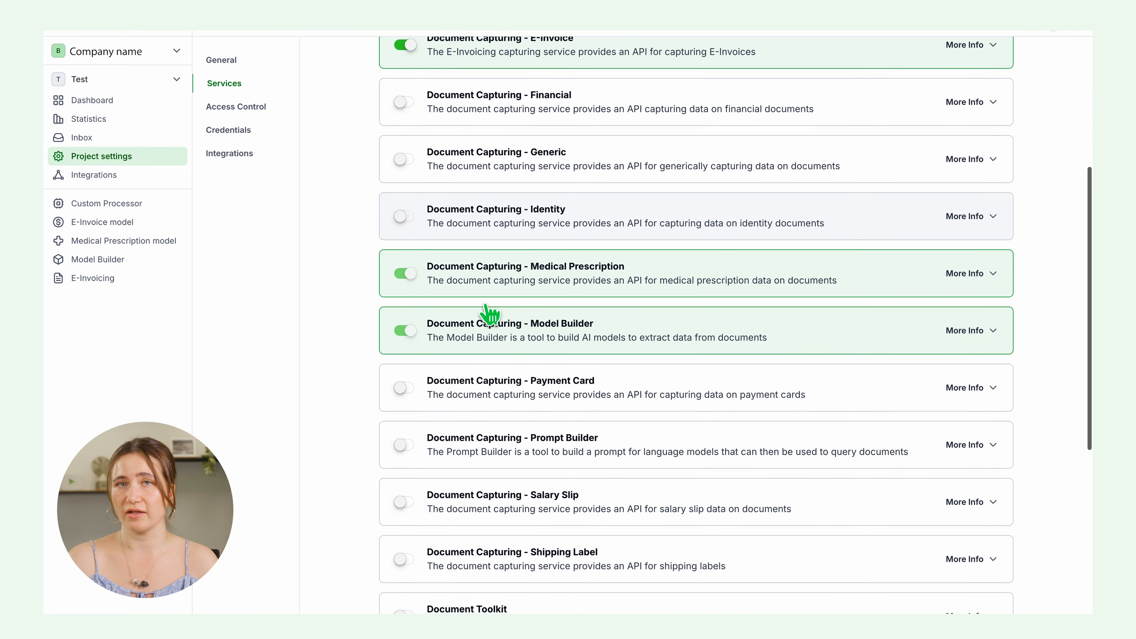
scroll(490, 314, down, 1)
scroll(469, 407, down, 4)
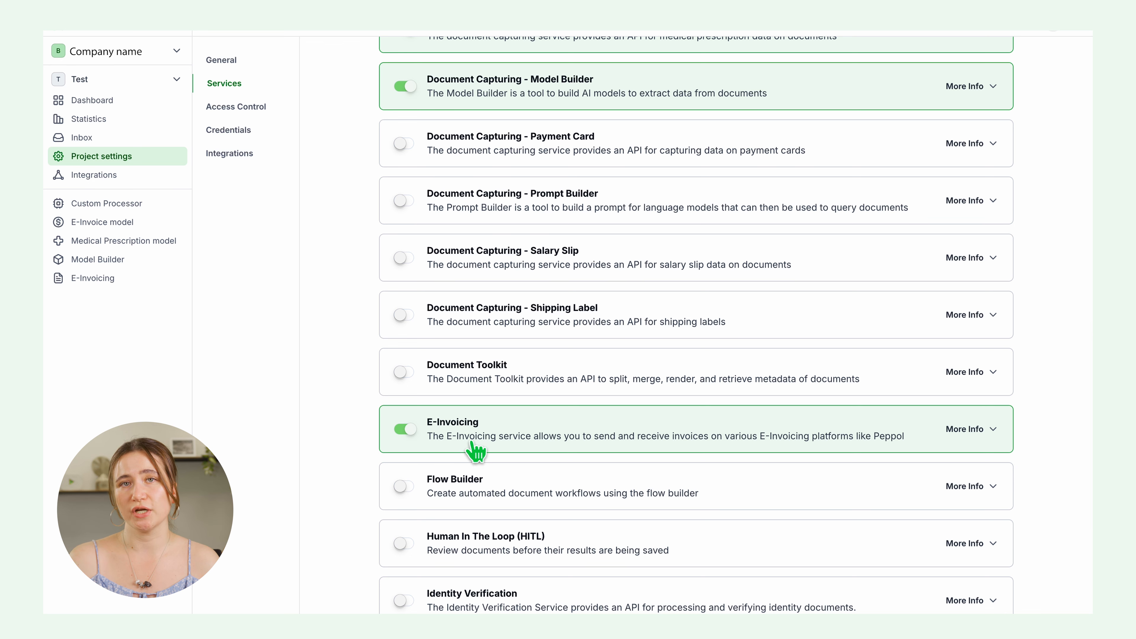
scroll(465, 454, down, 2)
click(407, 445)
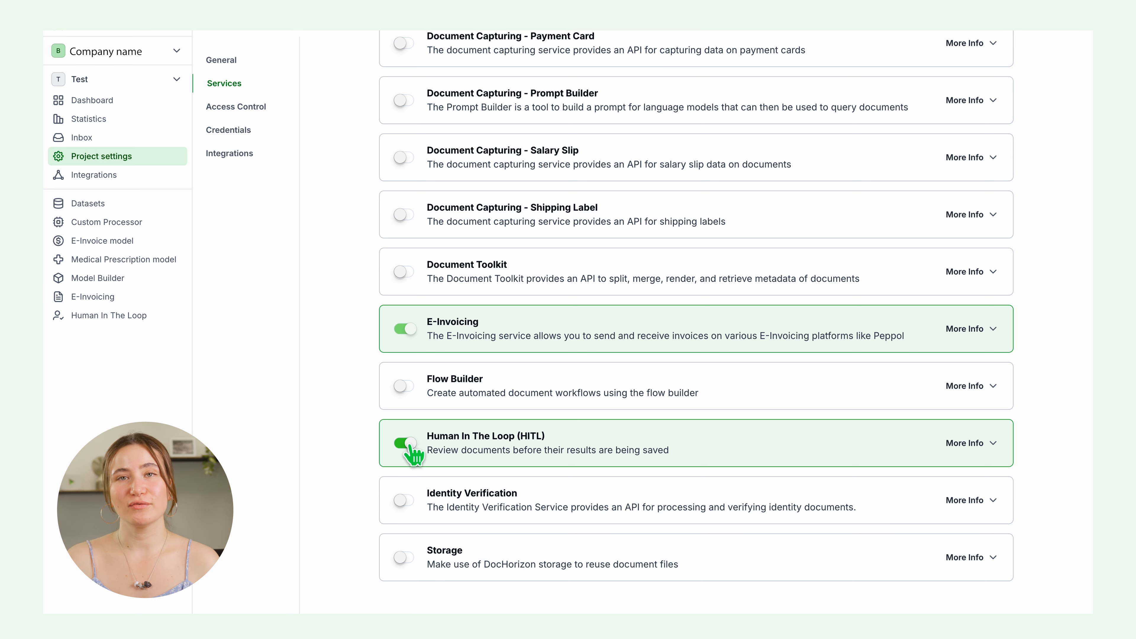
click(405, 386)
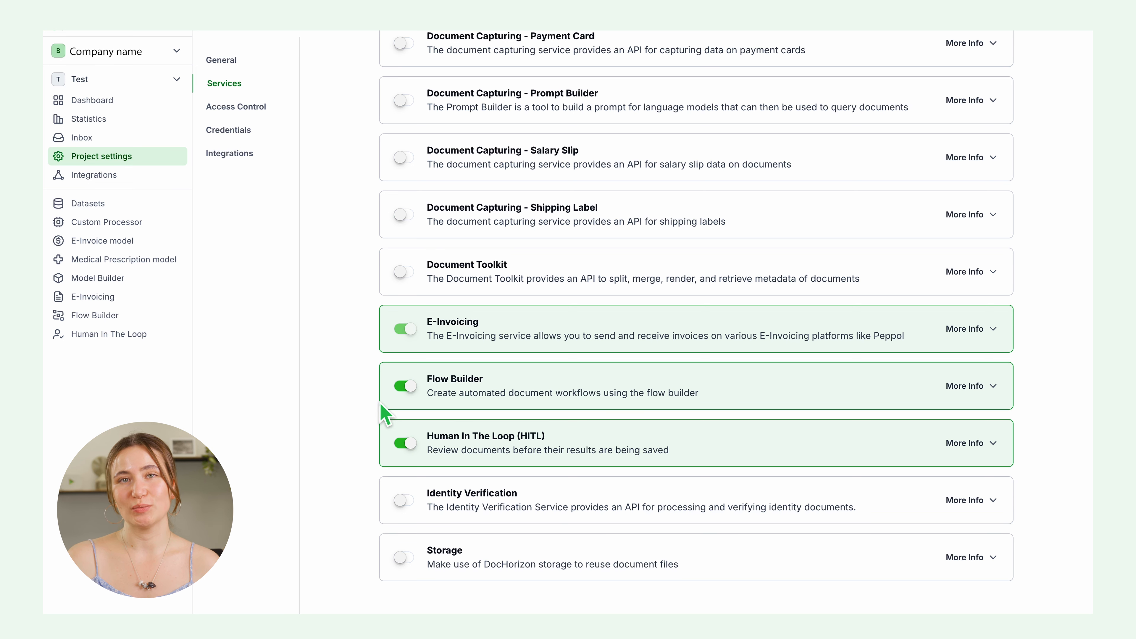
Start a new Human In The Loop configuration and name it XRechnung V3.
click(142, 337)
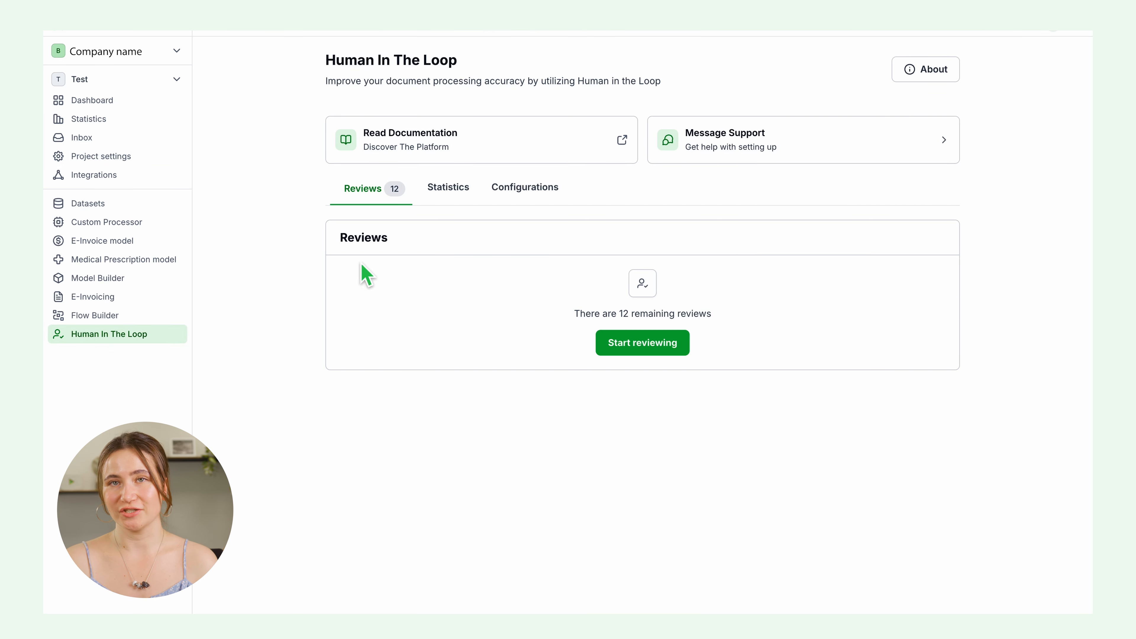
click(519, 191)
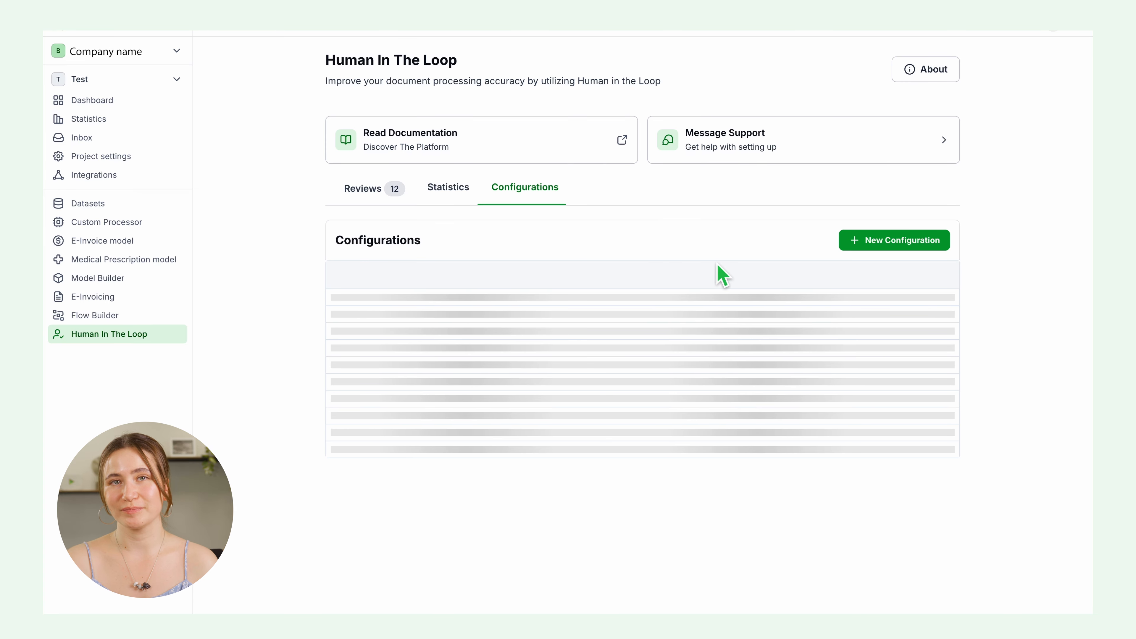
click(865, 244)
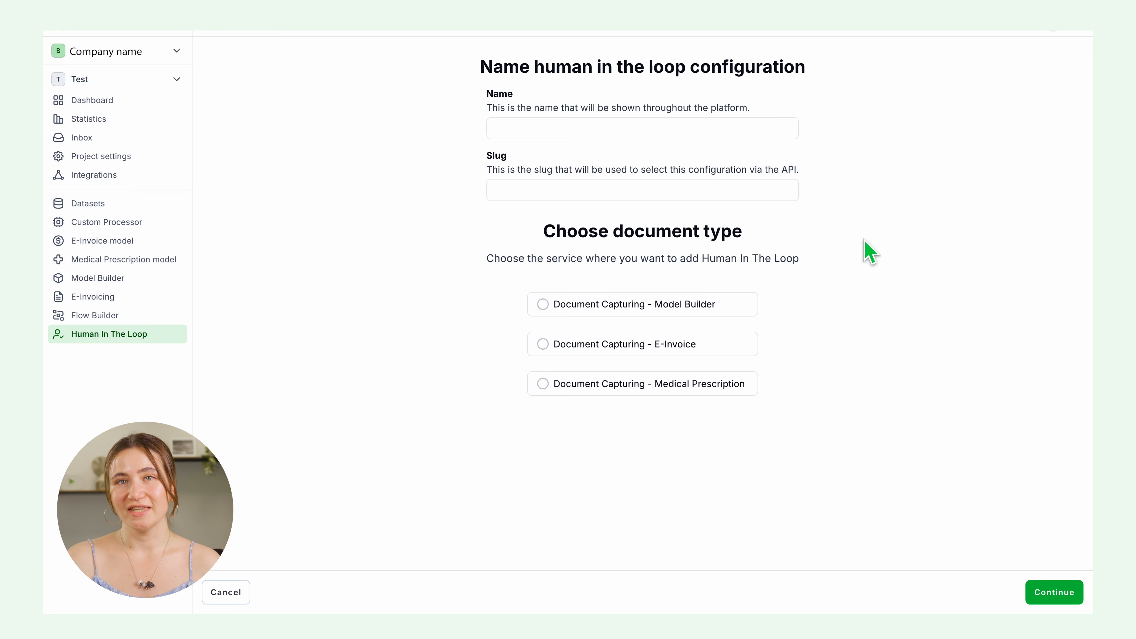
click(709, 136)
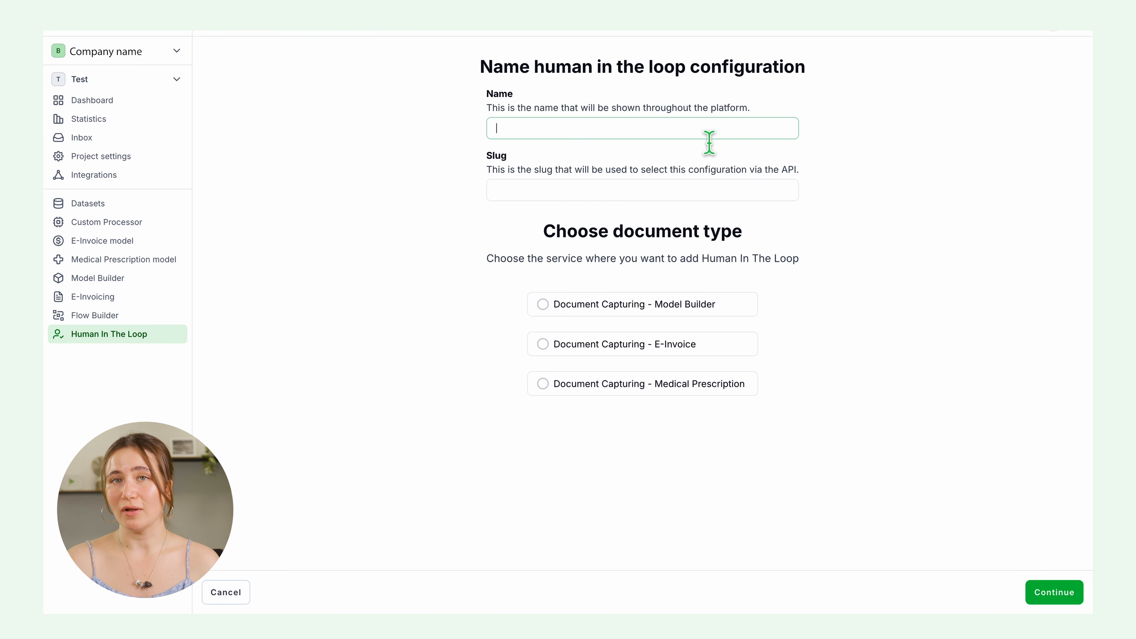
text(XRechnung V3)
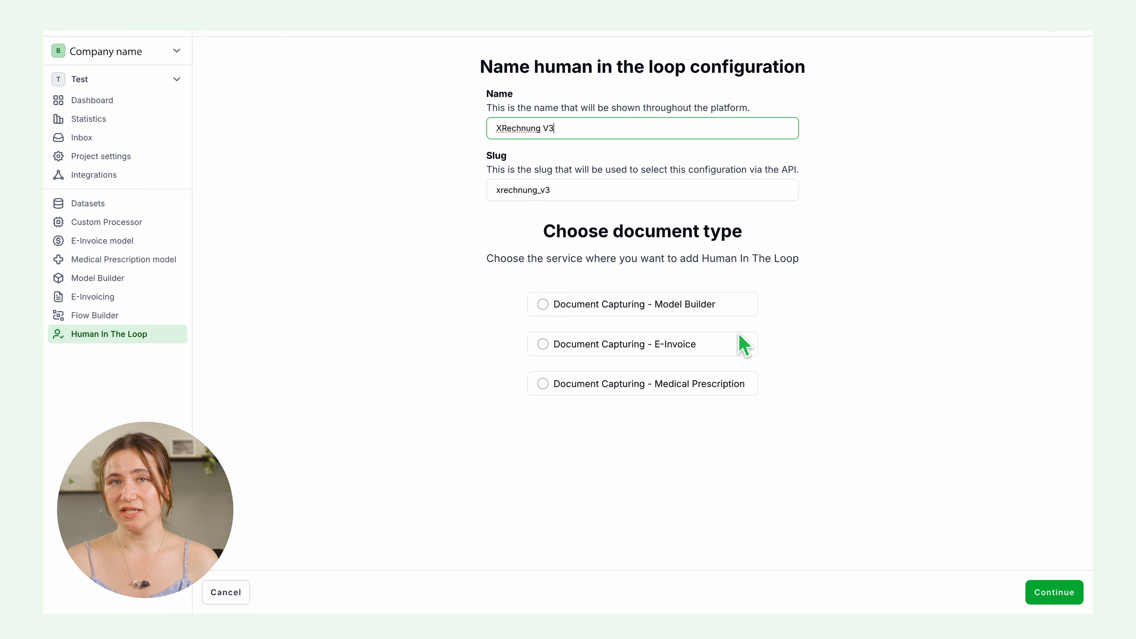
Choose Document Capturing - E-Invoice with the XRechnung V3.0 Invoice & CreditNota review template and continue to the configuration's settings.
click(543, 347)
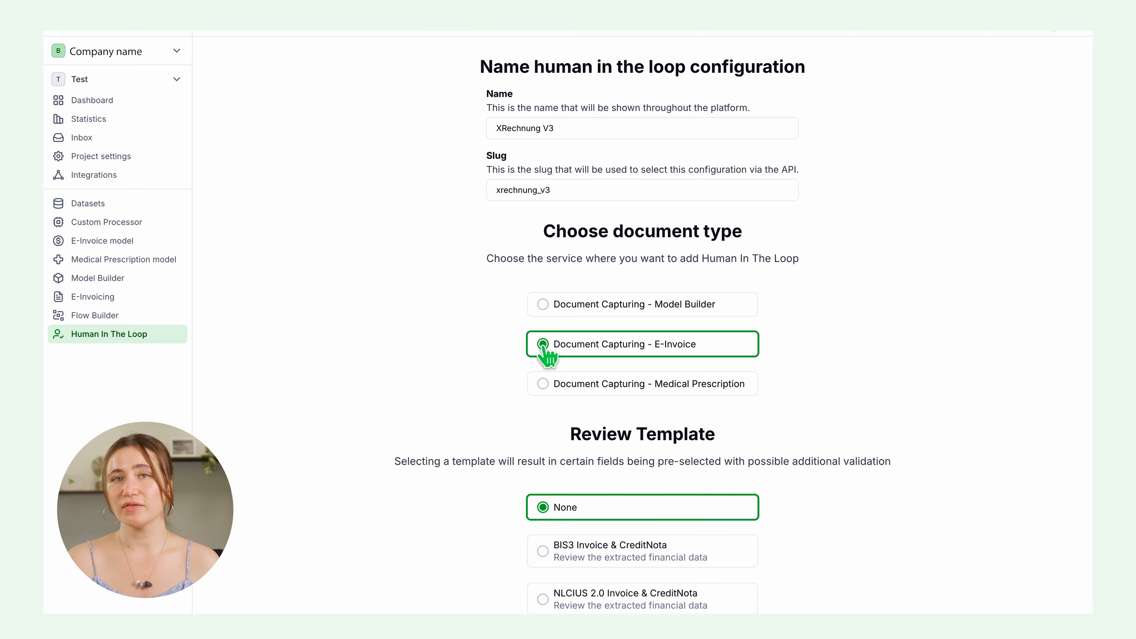
scroll(817, 363, down, 4)
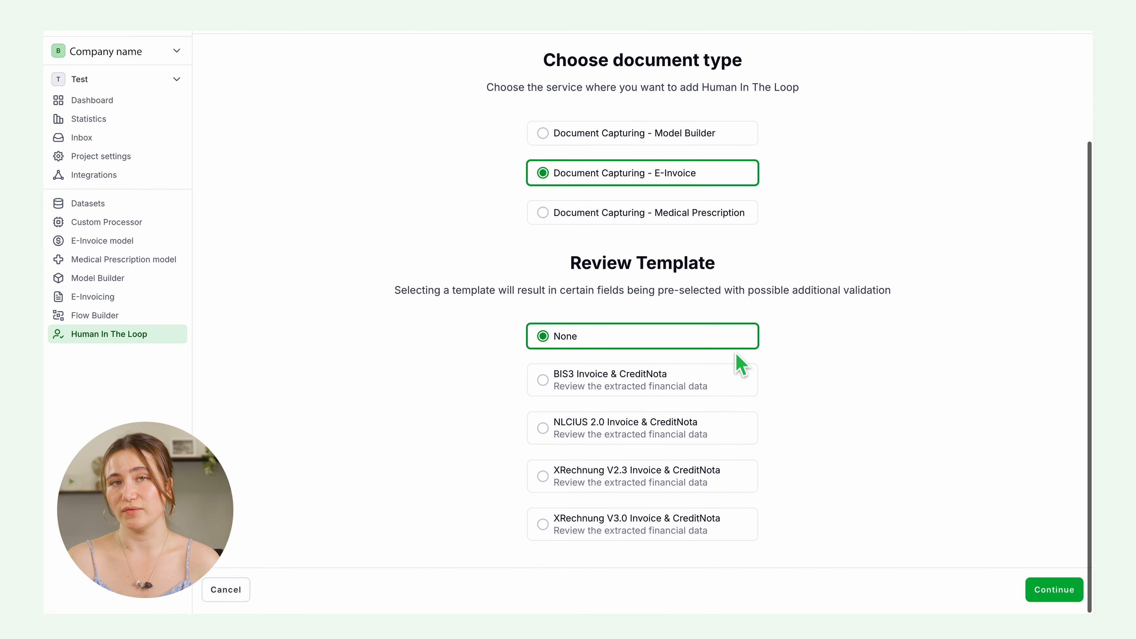
click(551, 533)
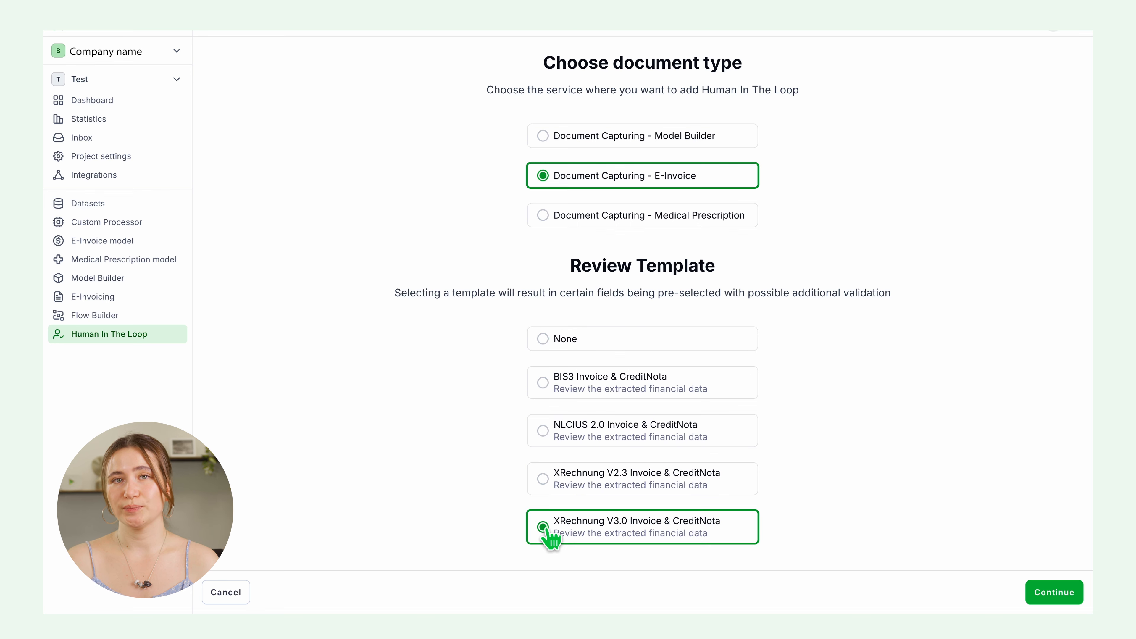
click(1045, 596)
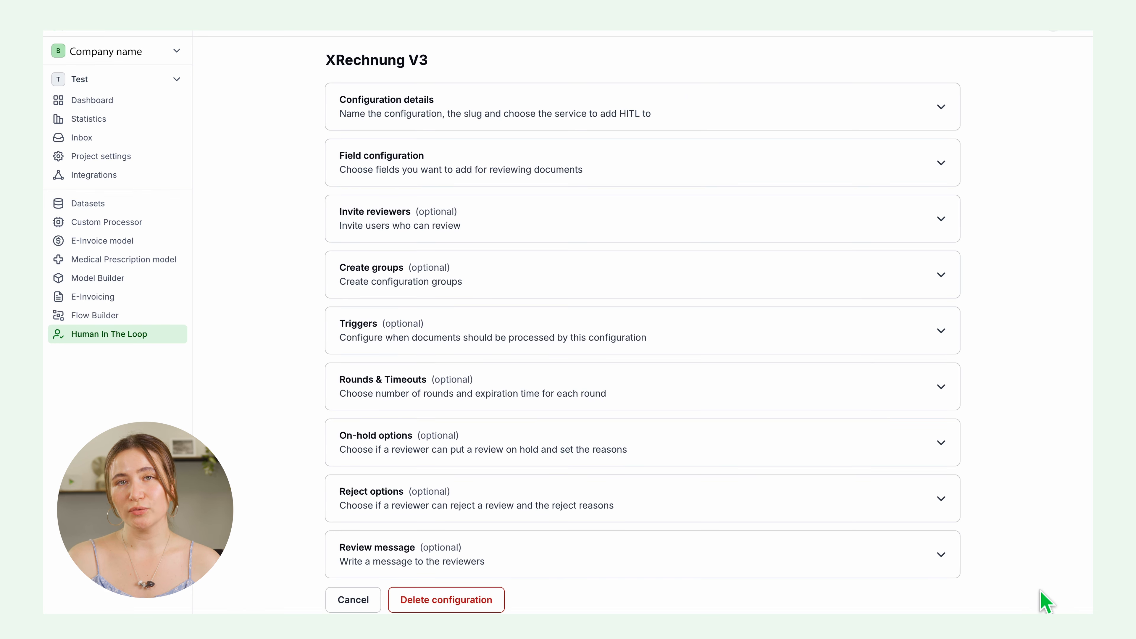
Examine the configuration details, field configuration and reviewer invitation sections of the XRechnung V3 configuration.
click(941, 108)
click(943, 110)
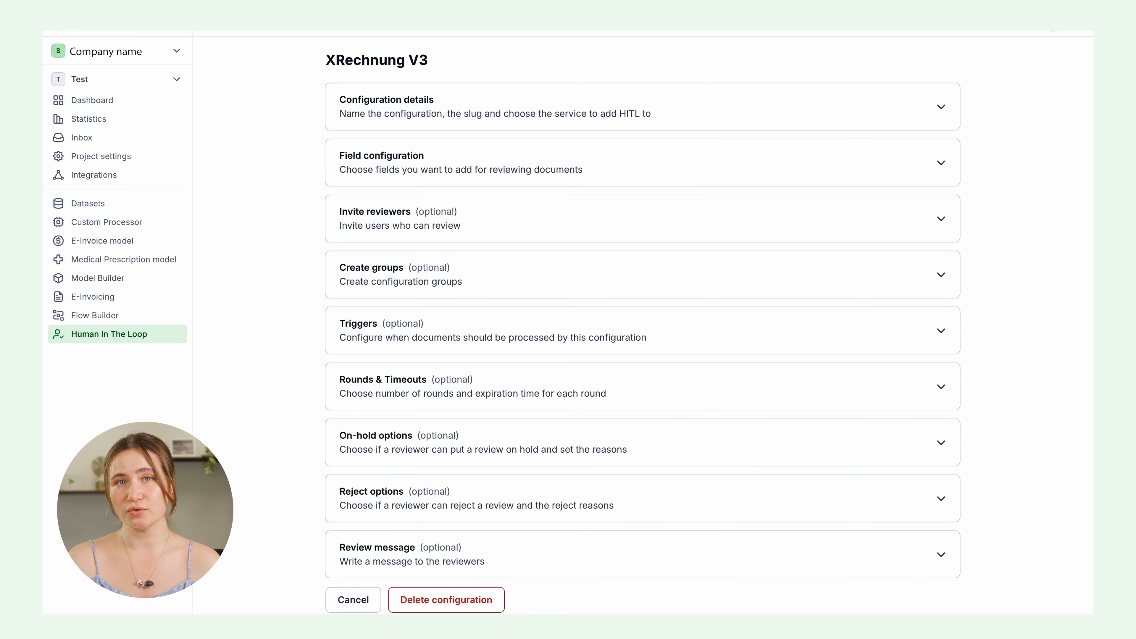
click(944, 166)
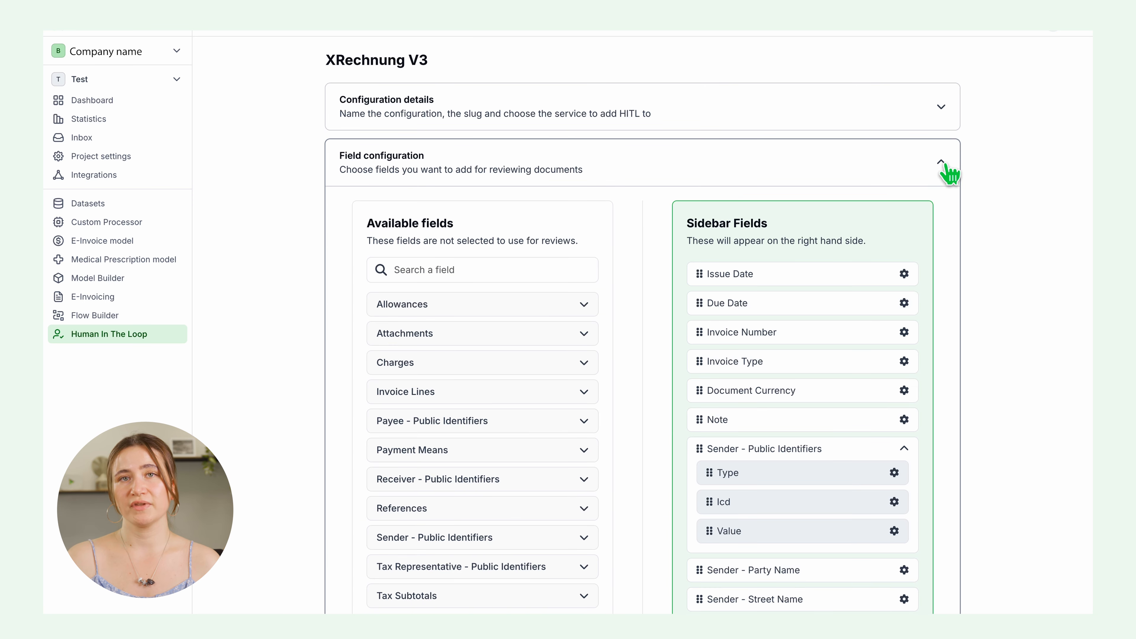
click(945, 167)
click(945, 226)
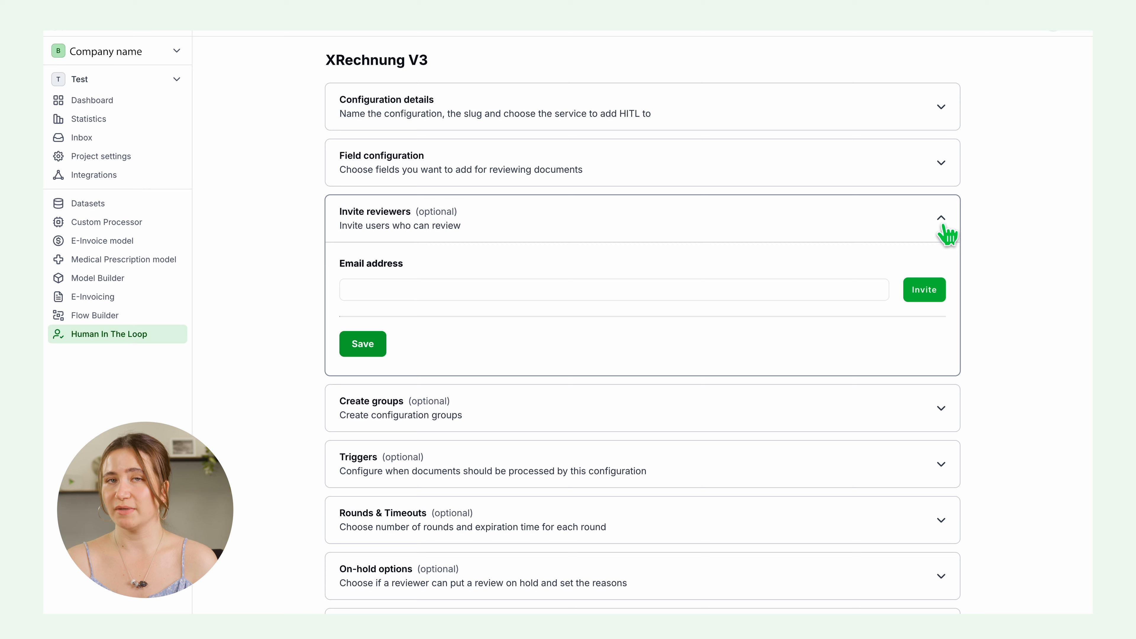
click(943, 224)
scroll(938, 271, down, 1)
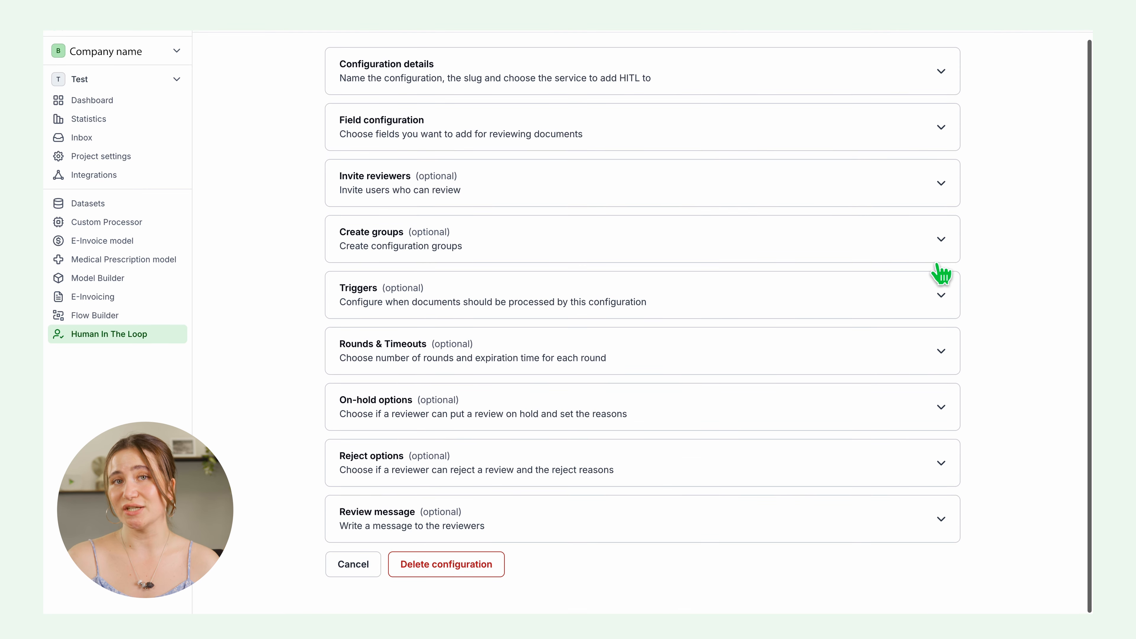
scroll(941, 274, up, 1)
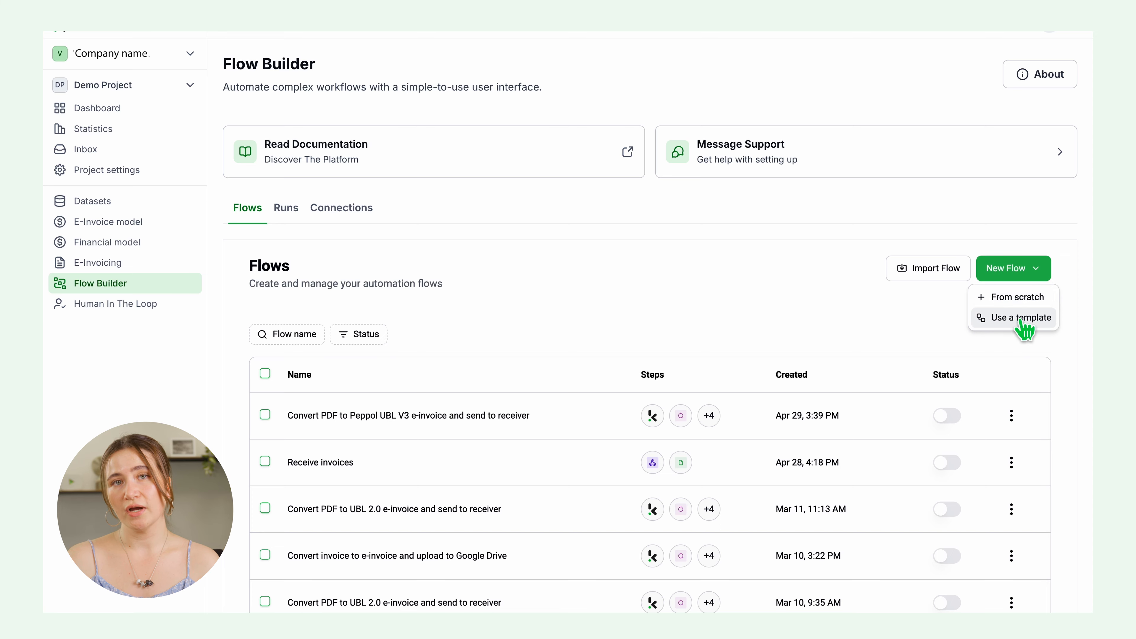
Search the flow templates for Convert and create a flow from "Convert PDF to Peppol UBL V3 e-invoice and send to receiver".
click(1021, 319)
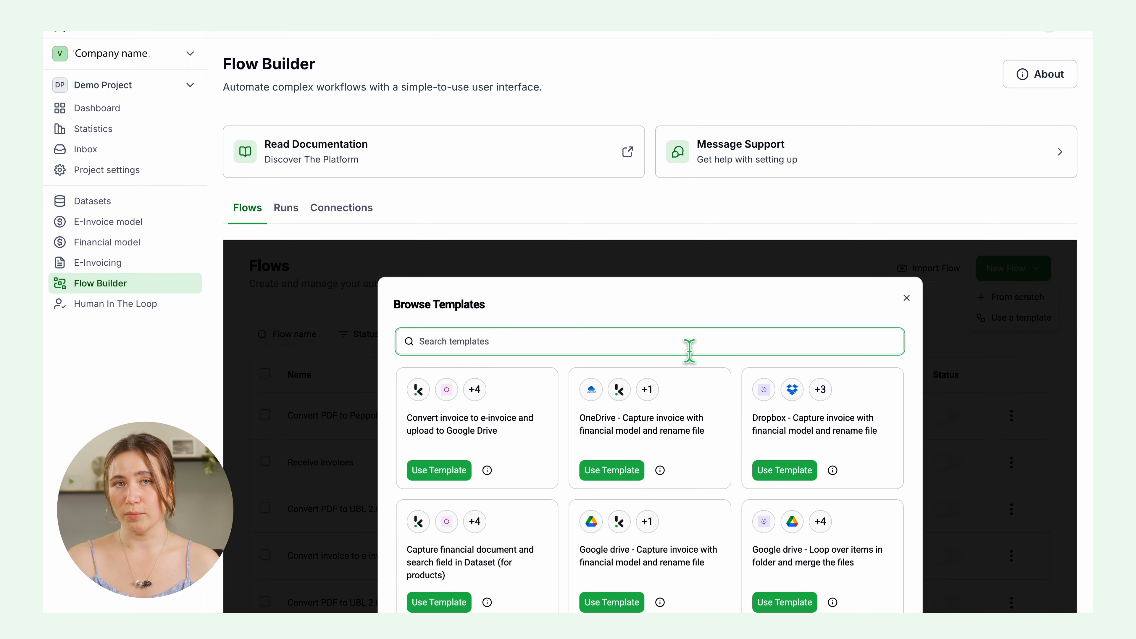
text(Convert)
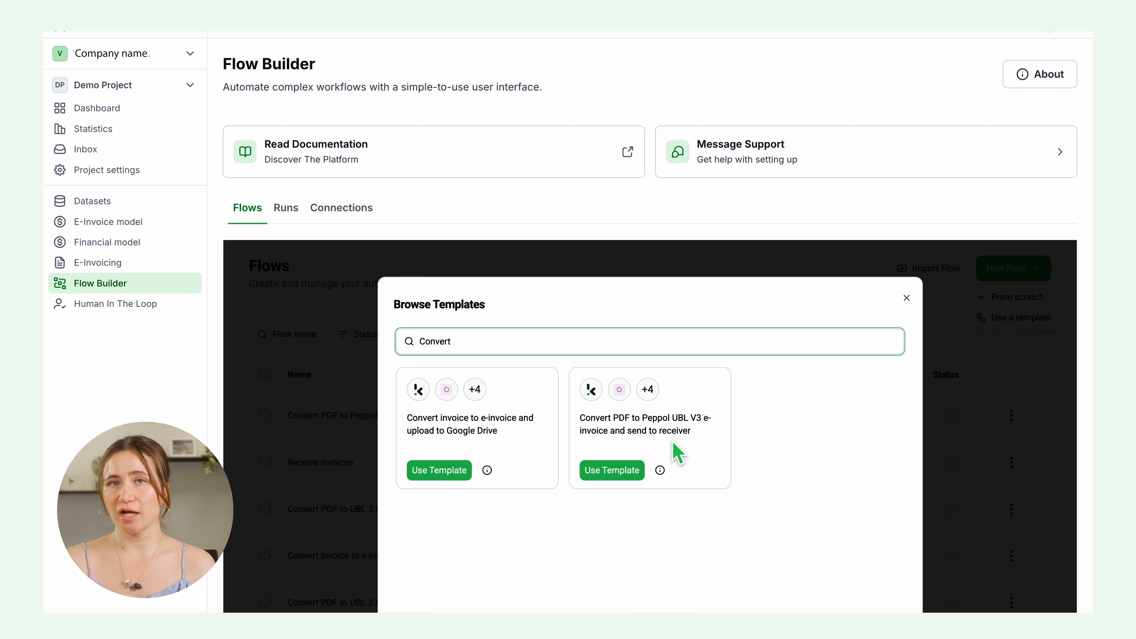
click(627, 471)
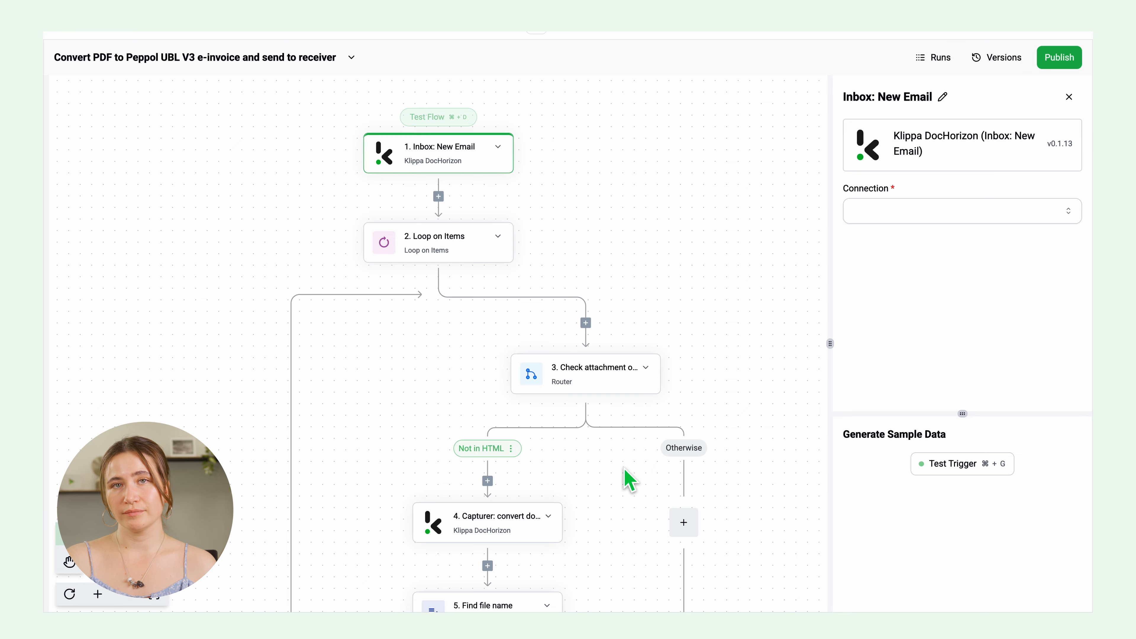
Connect the Inbox: New Email trigger to Default DocHorizon Platform and test the trigger to generate sample data.
scroll(630, 481, down, 7)
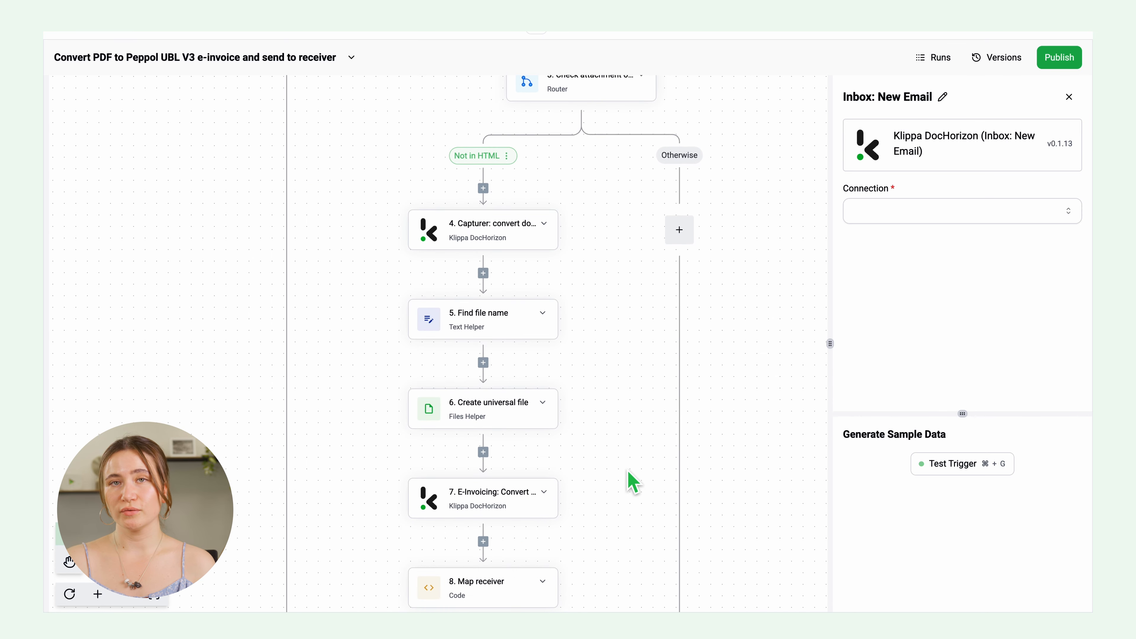
scroll(632, 481, down, 8)
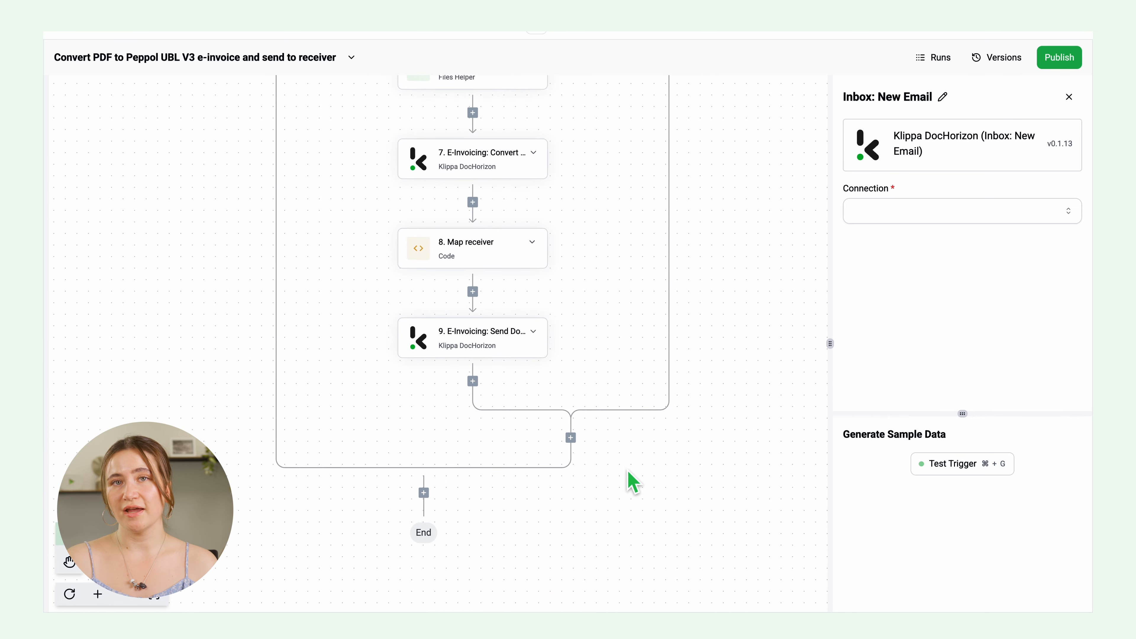
scroll(631, 481, up, 20)
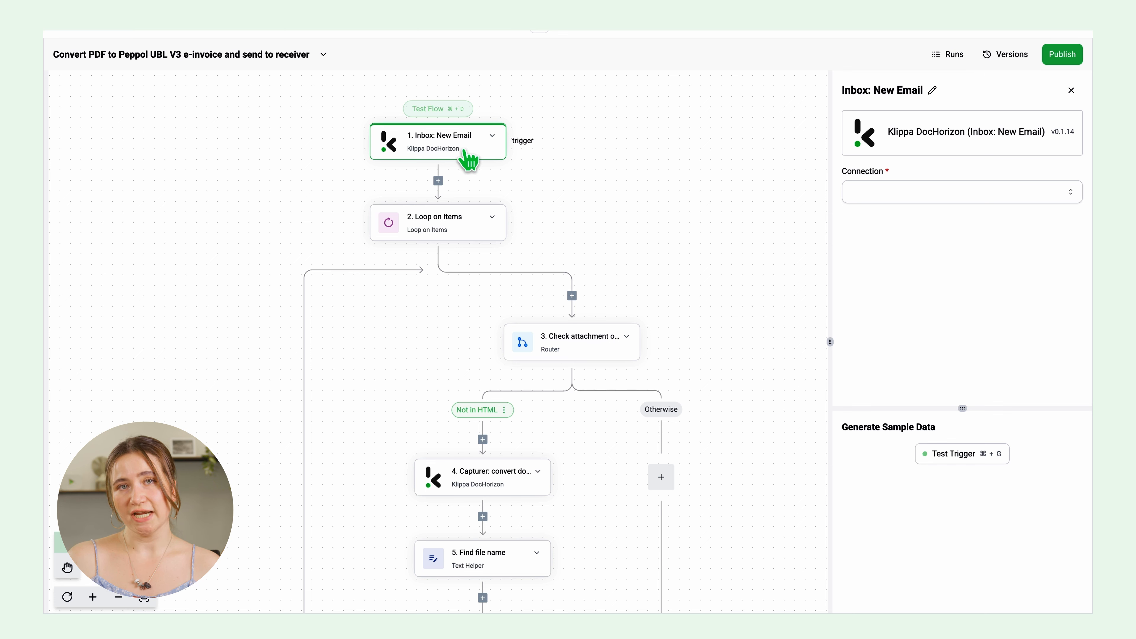
click(905, 192)
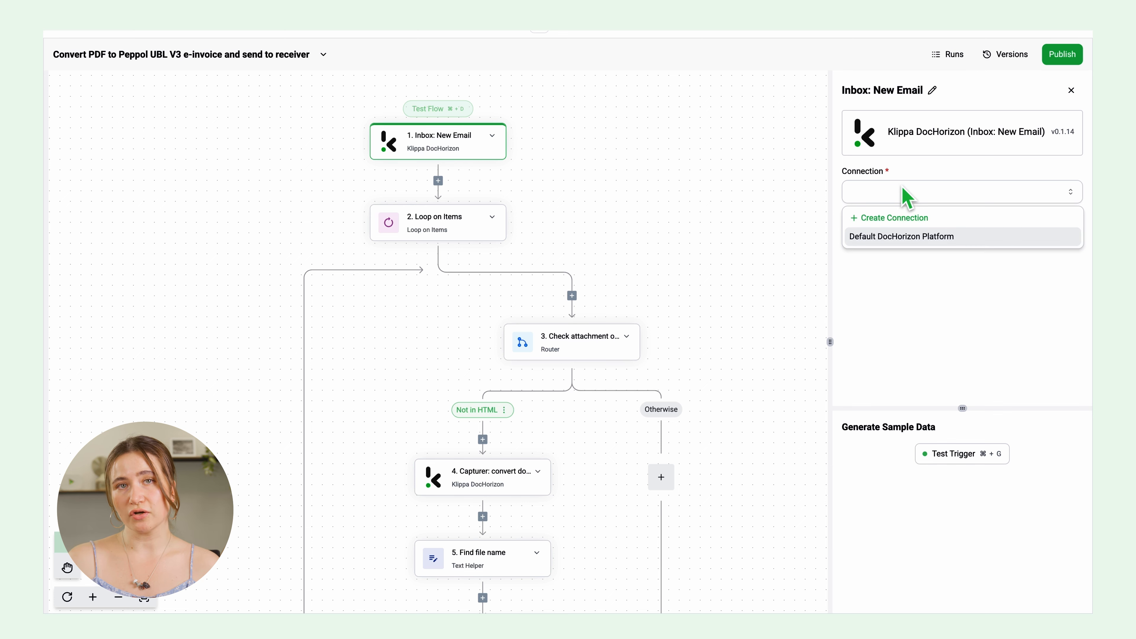
click(892, 236)
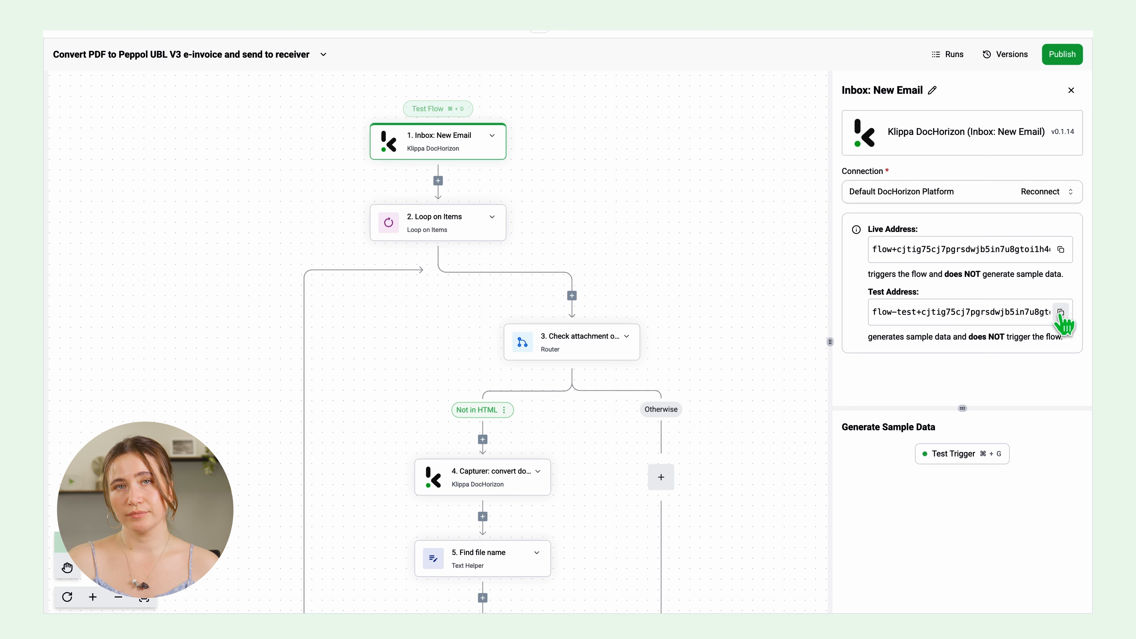
click(972, 456)
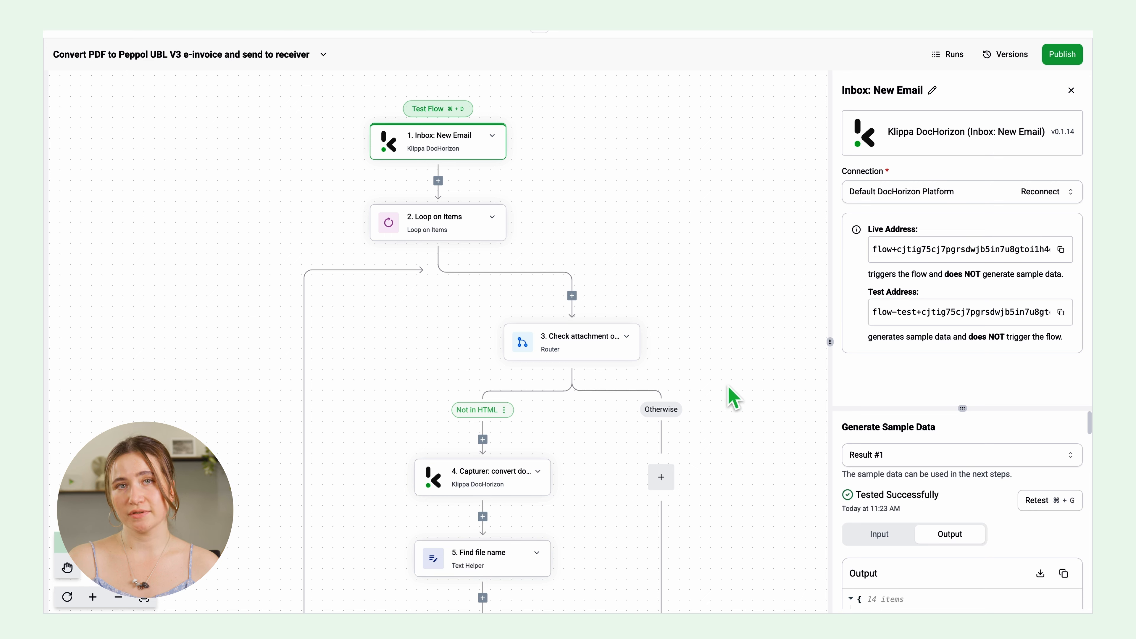
Test the Loop on Items step and the Check attachment origin router, and review the router's branch output.
click(479, 235)
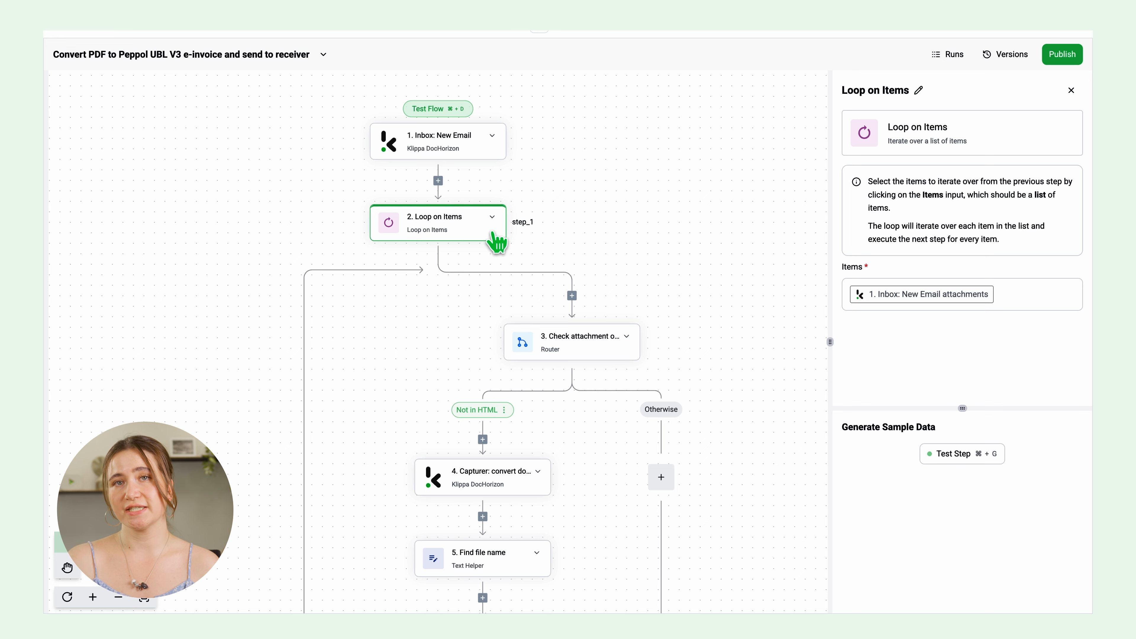
click(935, 453)
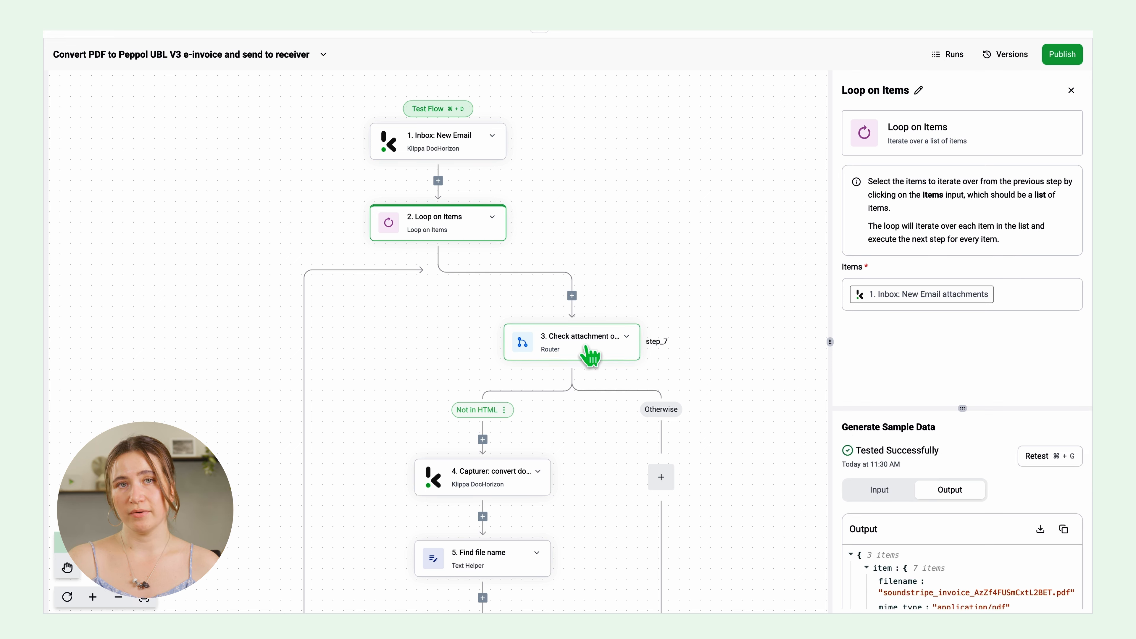
click(590, 356)
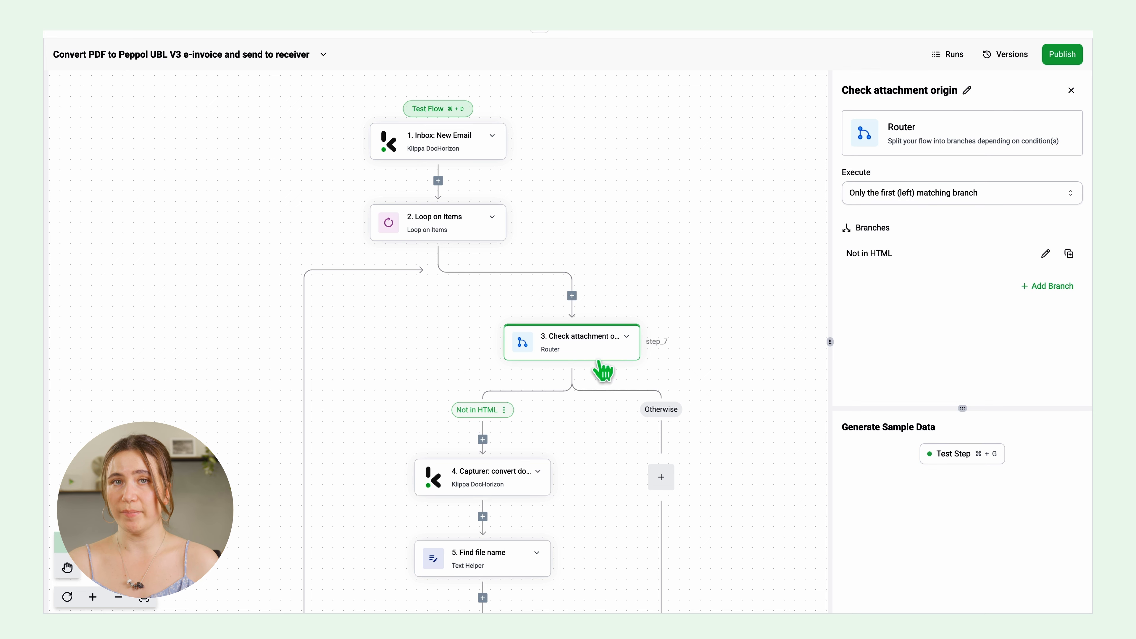
click(943, 457)
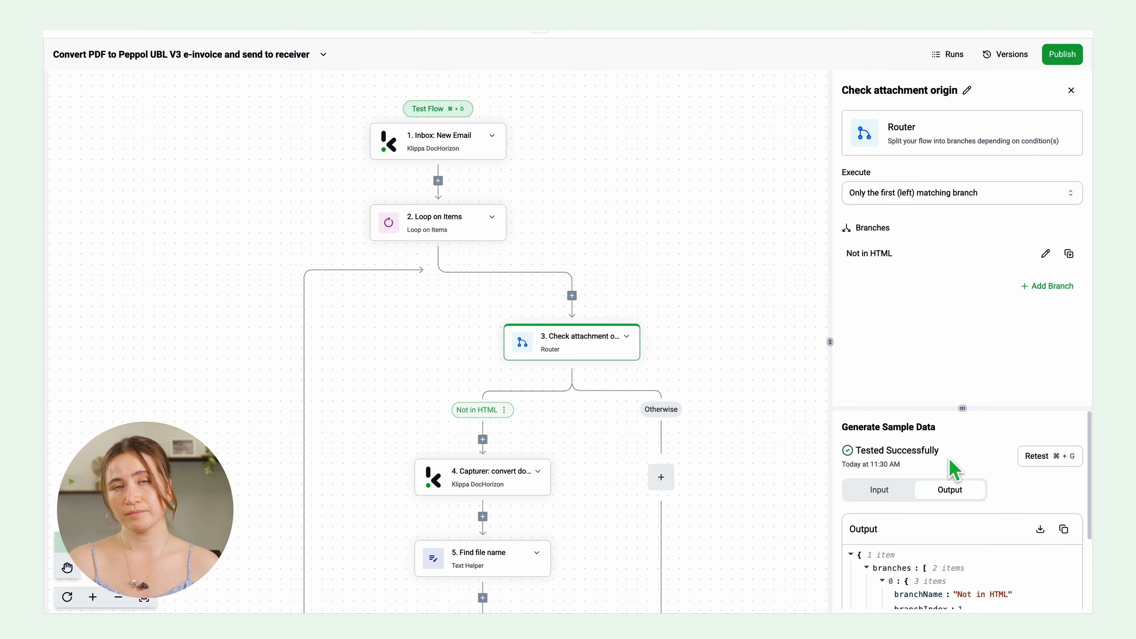
scroll(955, 469, down, 5)
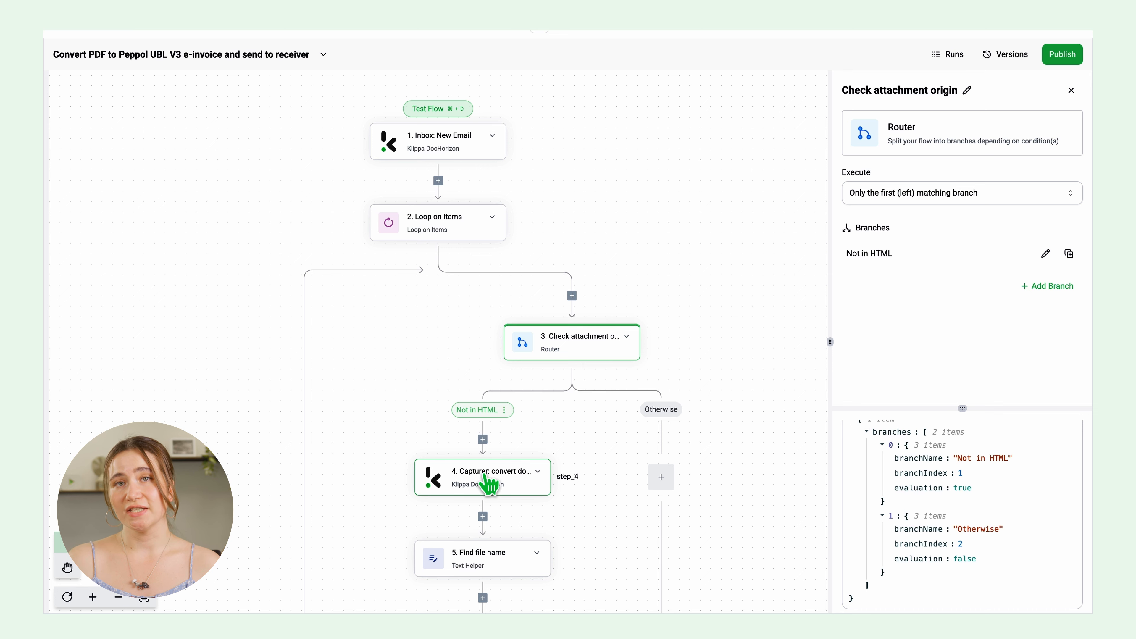
Set the connection of the E-Invoice capturer step to Default DocHorizon Platform.
click(489, 484)
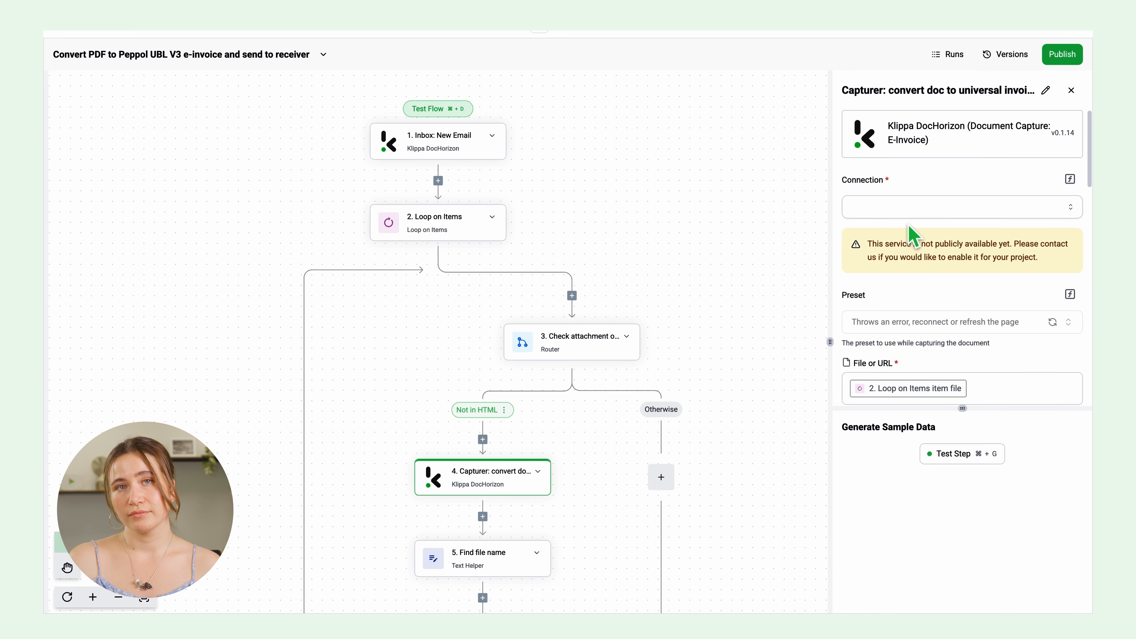
click(913, 210)
click(918, 251)
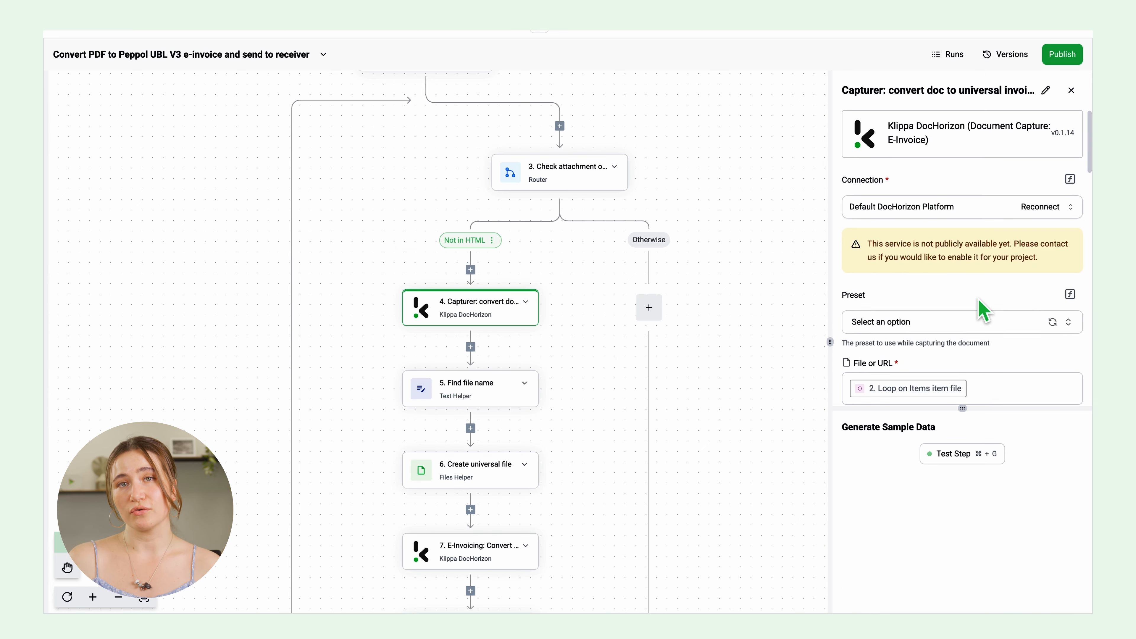
Set the capturer step's HITL slug to xrechnung_v3 and test the step.
scroll(984, 313, down, 10)
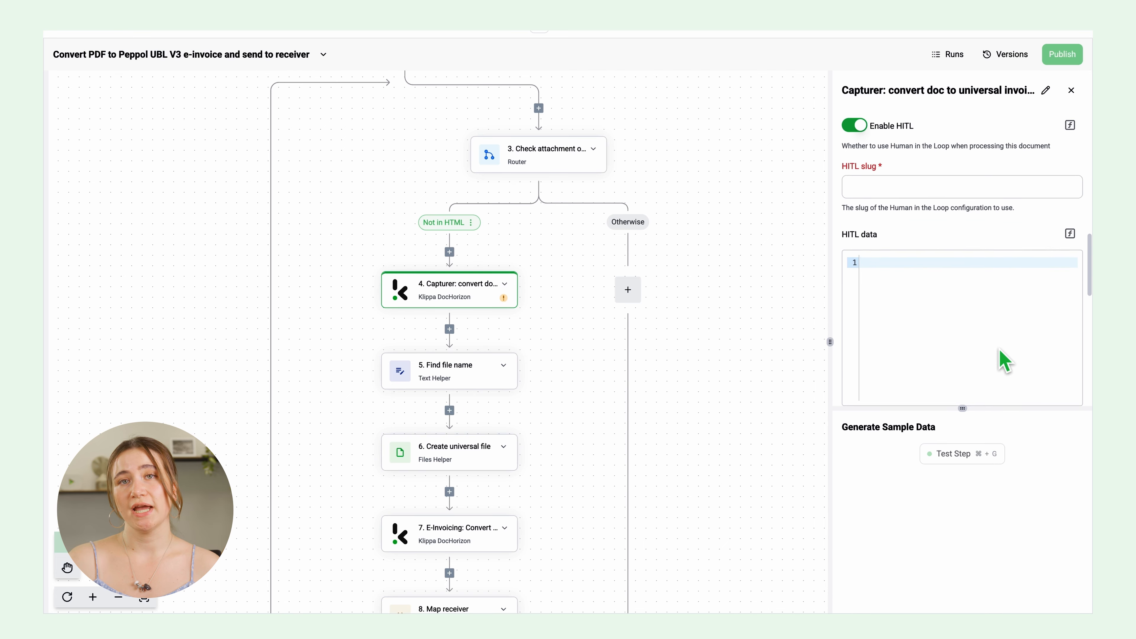
scroll(1002, 358, up, 3)
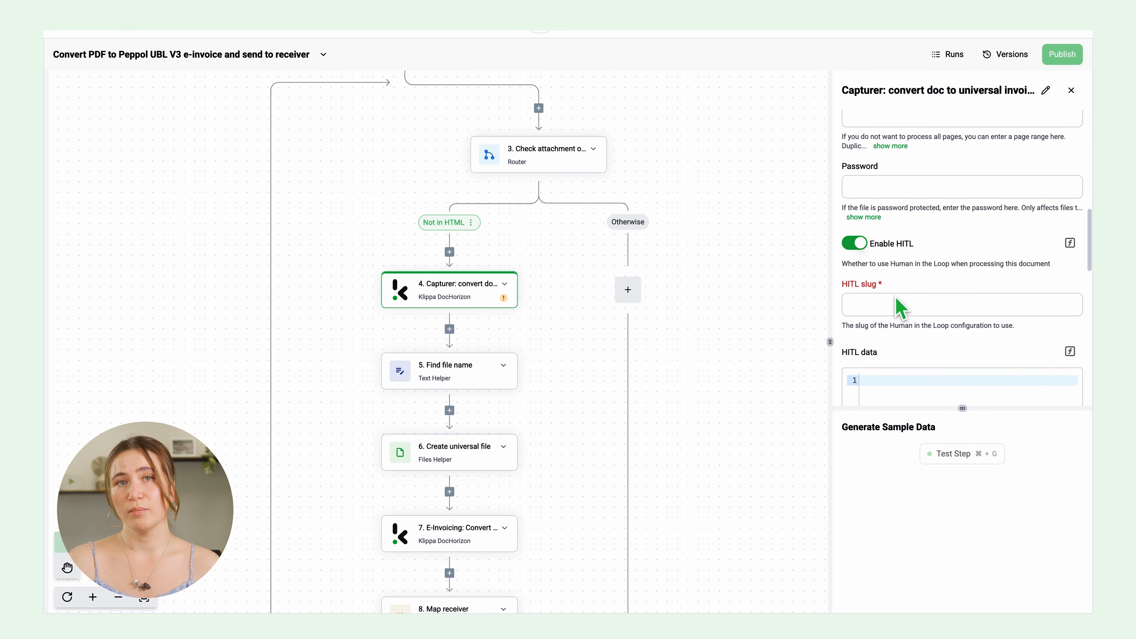
click(900, 308)
text(xrechnung_v3)
click(958, 454)
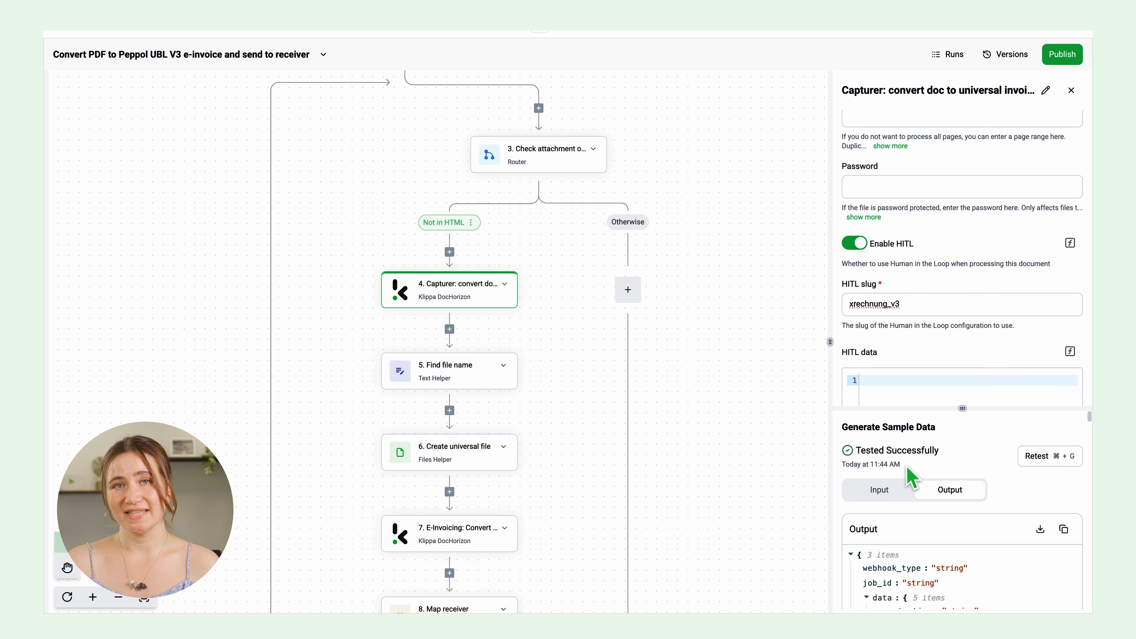
Test the Find file name step and the Create universal file step to generate their sample data.
click(469, 370)
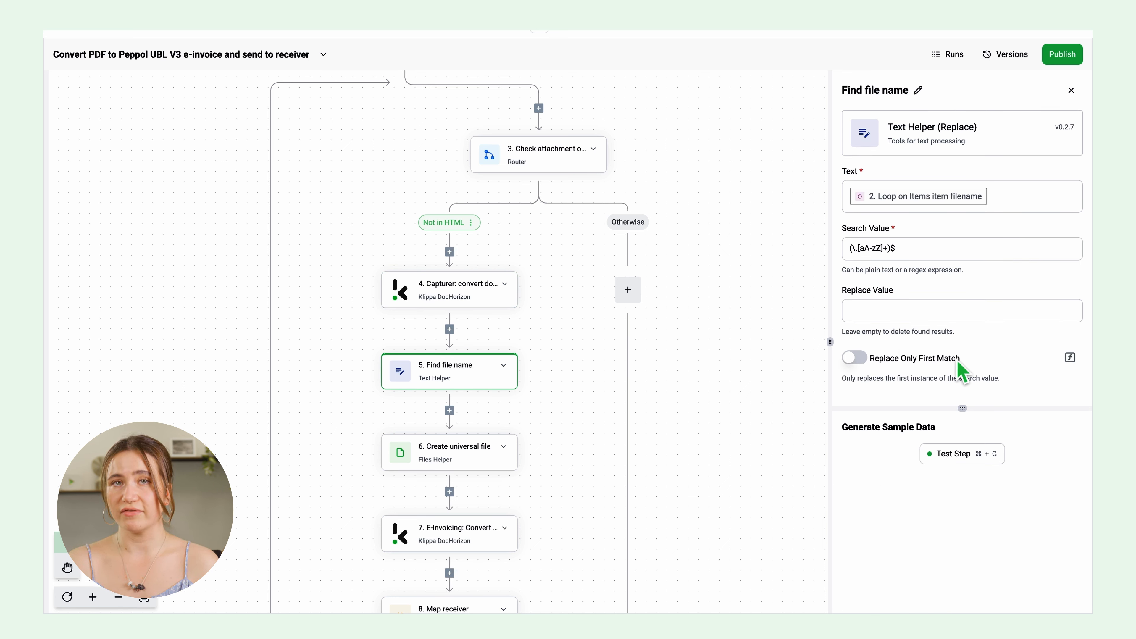
click(967, 456)
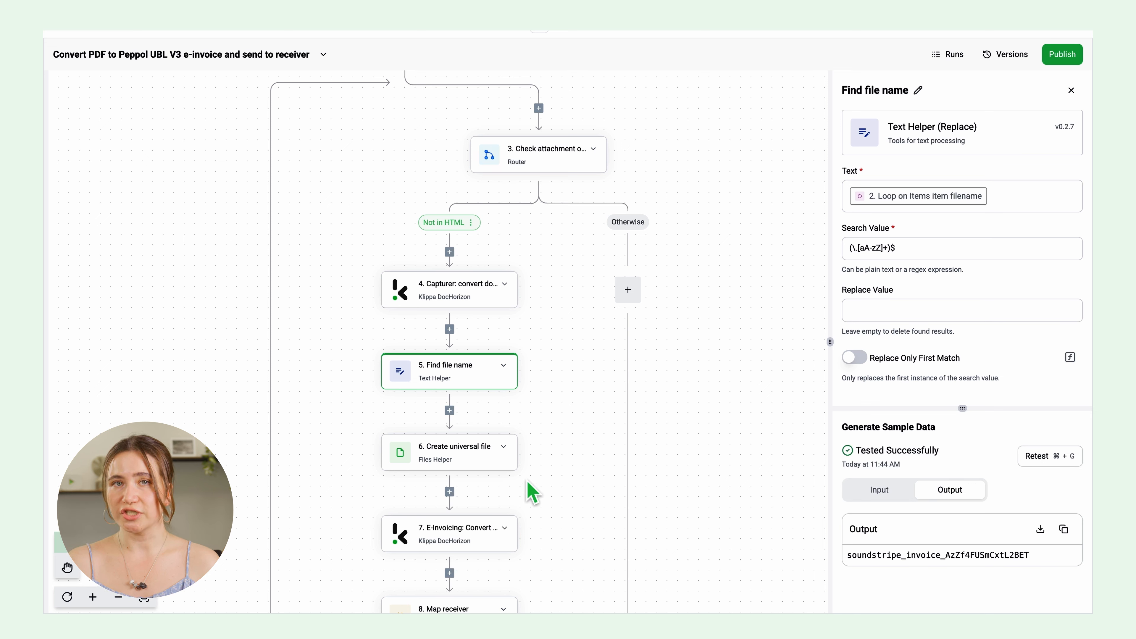
click(465, 454)
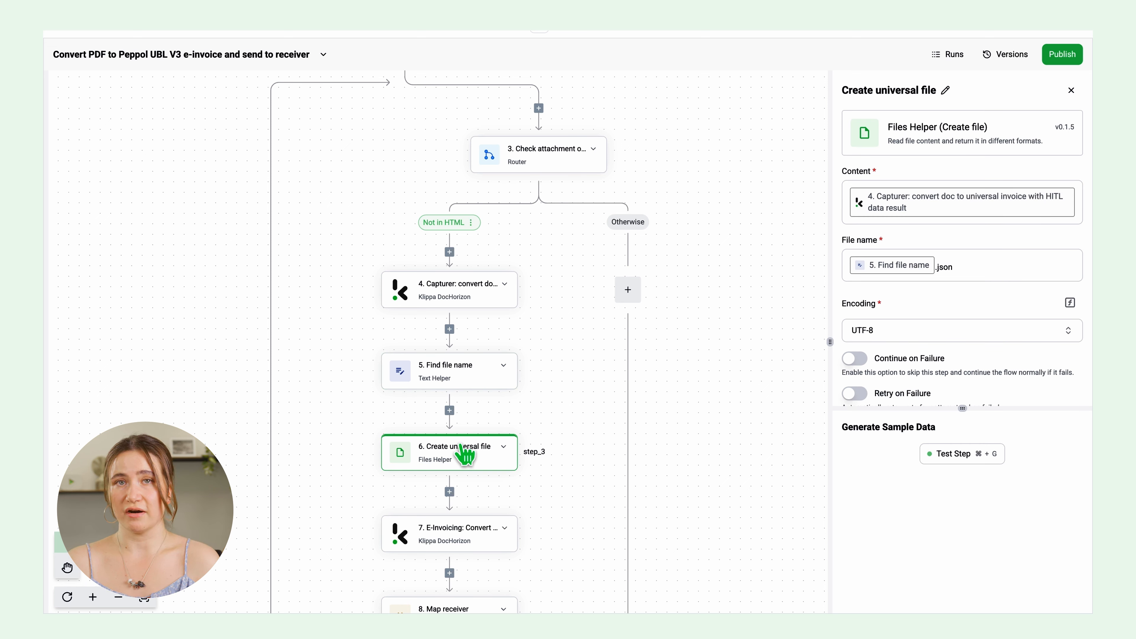
scroll(967, 314, down, 1)
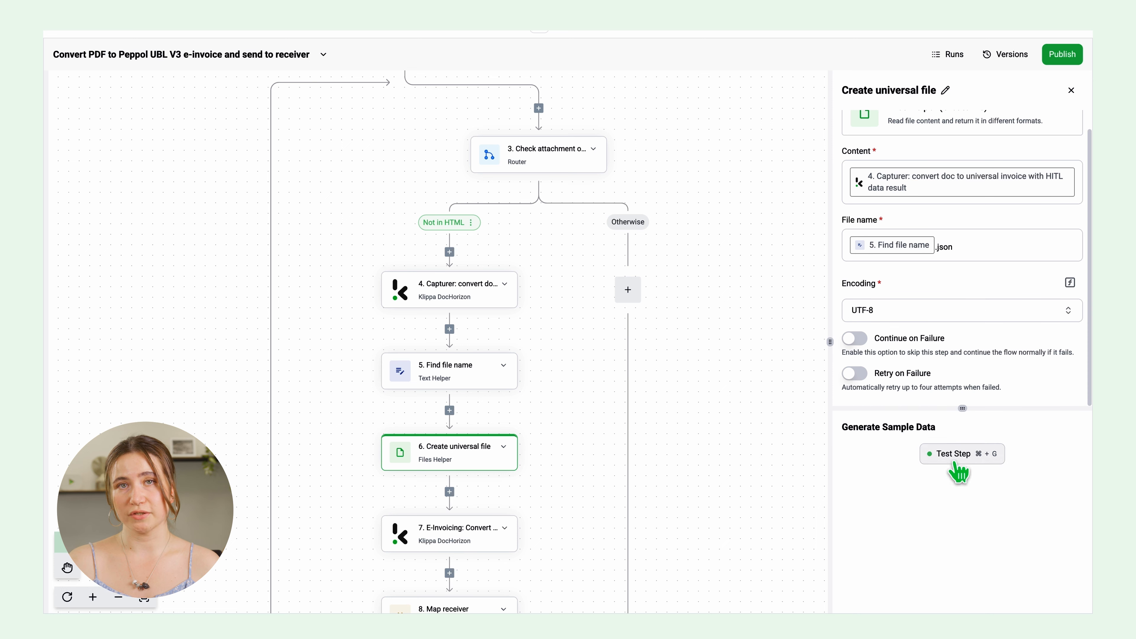
click(955, 461)
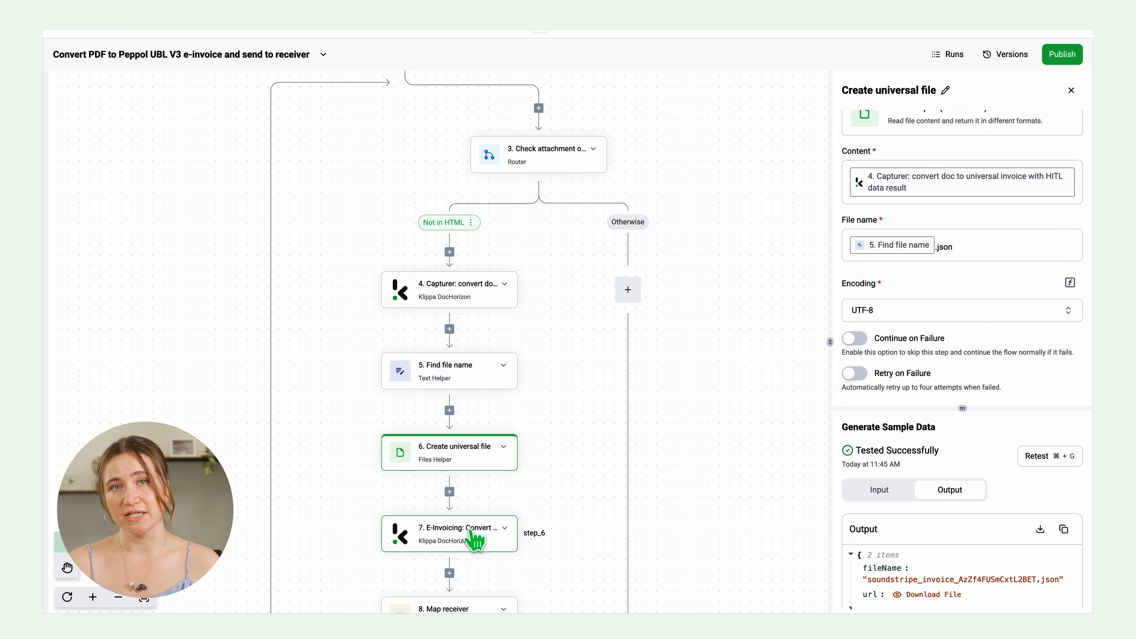
Set the connection of the E-Invoicing: Convert Universal Invoice step to Default DocHorizon Platform.
click(472, 538)
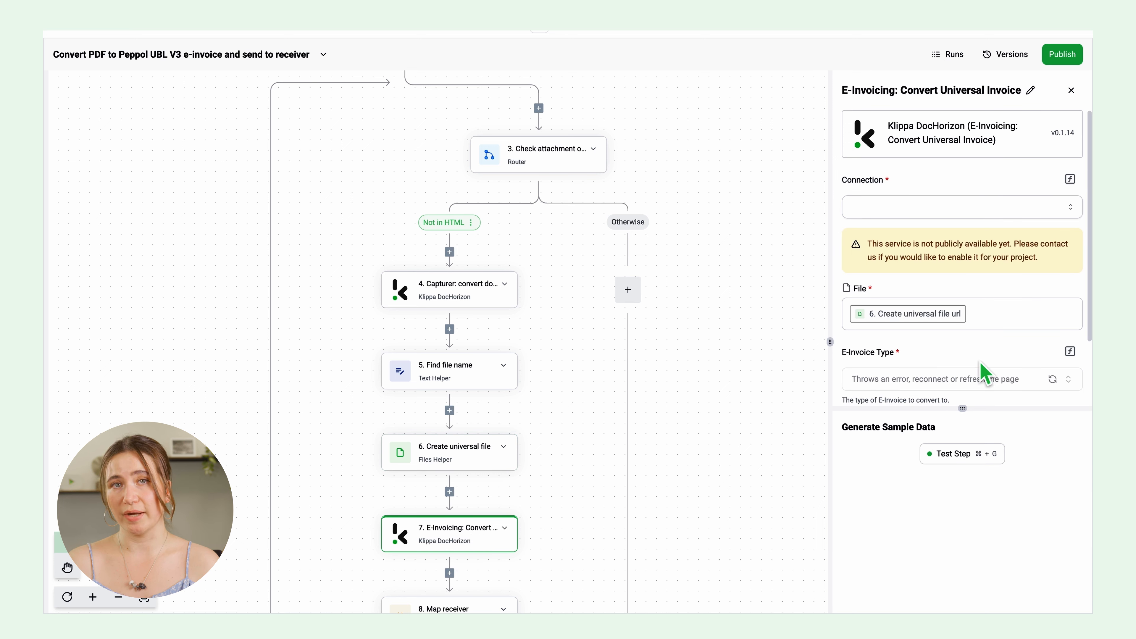
click(1007, 211)
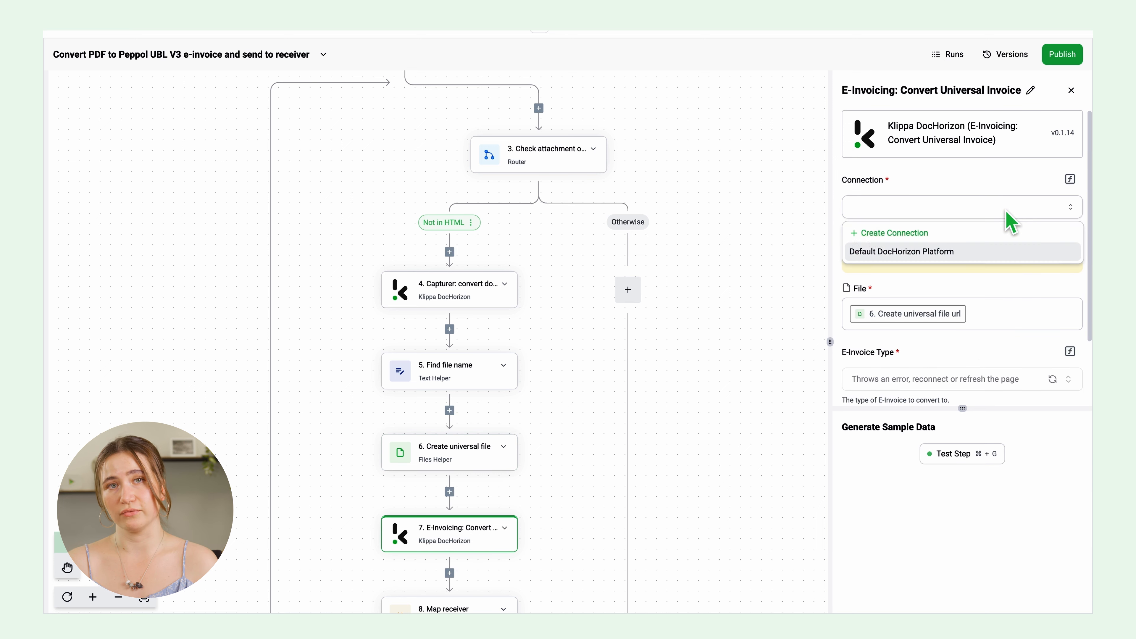
click(952, 253)
Set the conversion step's E-Invoice Type to E_INVOICE_TYPE_OPENPEPPOL_UBL_INVOICE_V30 and test the step.
click(981, 383)
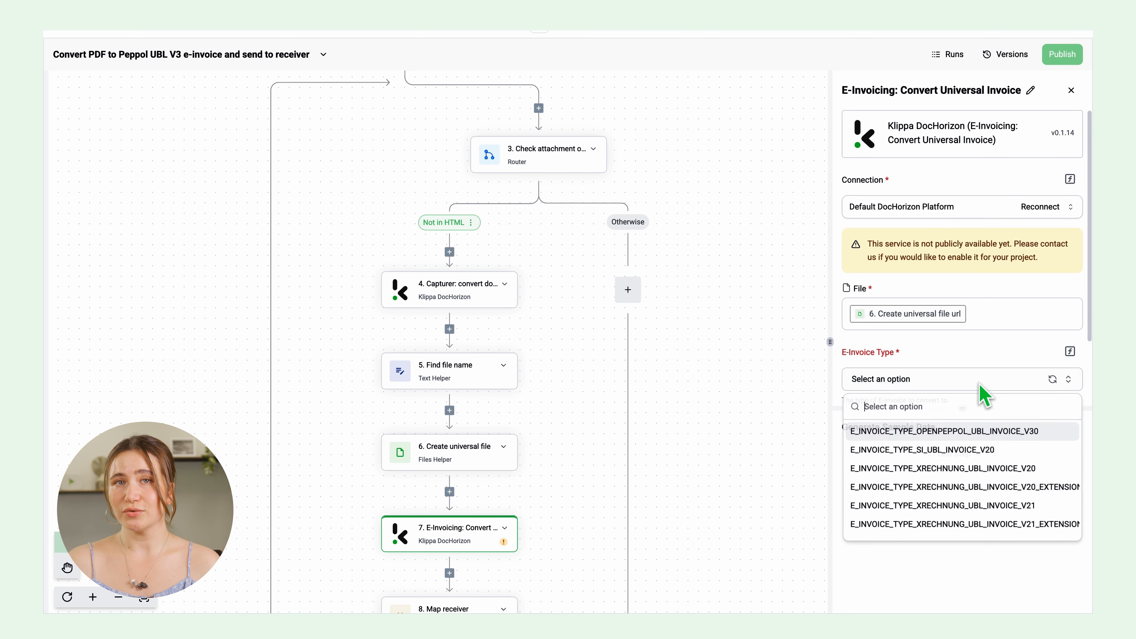
click(990, 432)
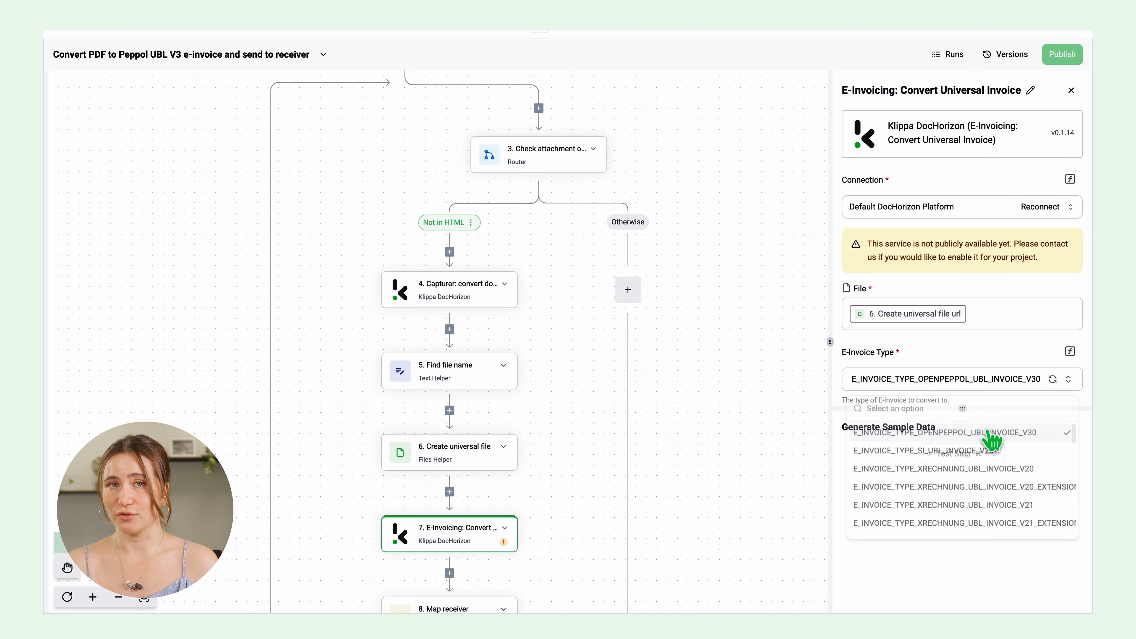
scroll(1007, 378, down, 2)
click(966, 456)
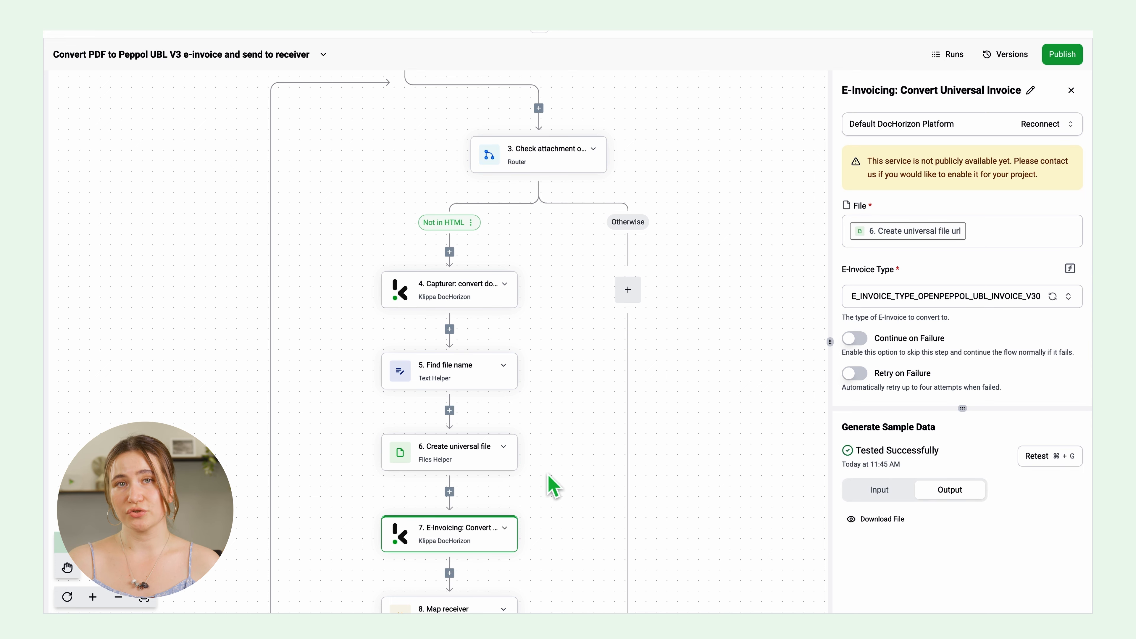
Review the inputs and code of the Map receiver step and test it.
scroll(552, 483, down, 8)
click(484, 298)
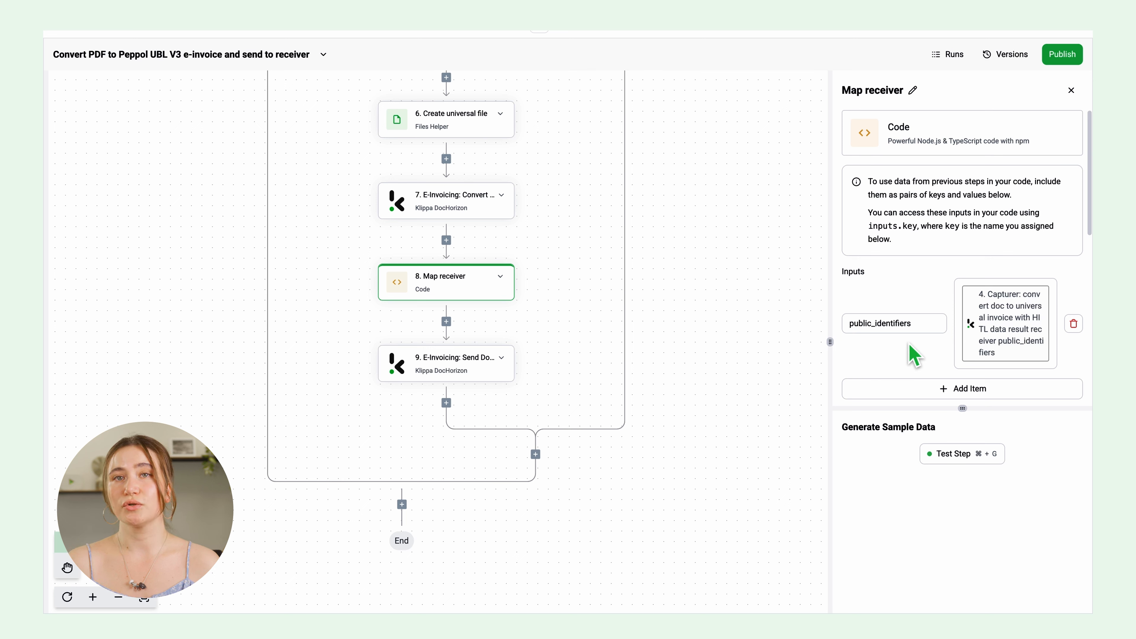
scroll(913, 354, down, 10)
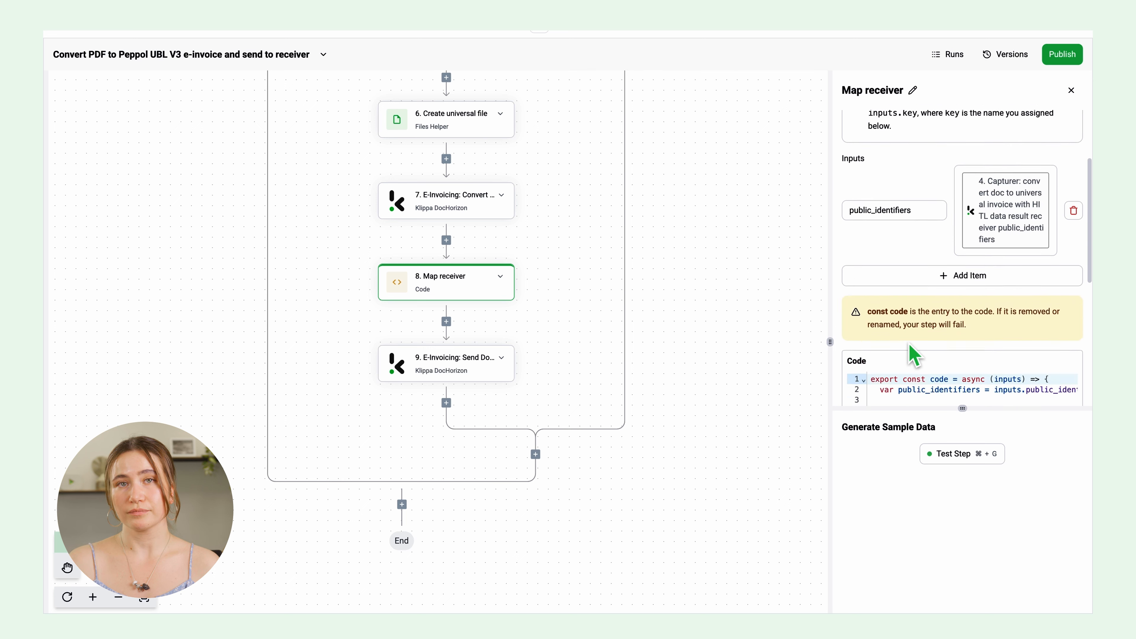
click(961, 455)
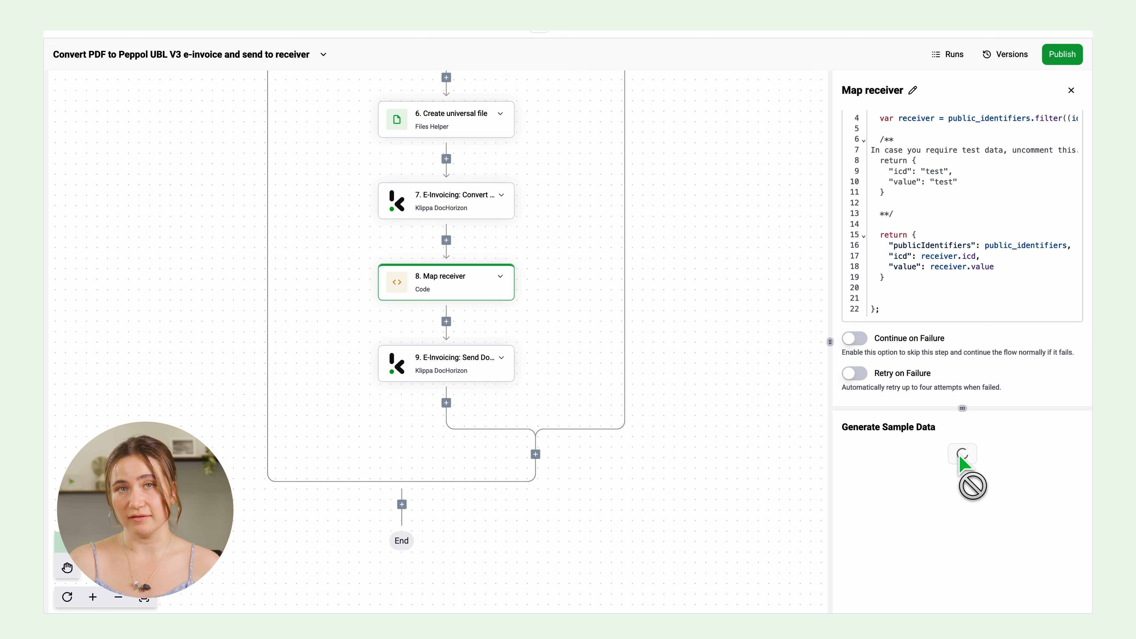
Connect the E-Invoicing: Send Document step to Default DocHorizon Platform and choose the sending participant for the Acceptance environment.
click(469, 376)
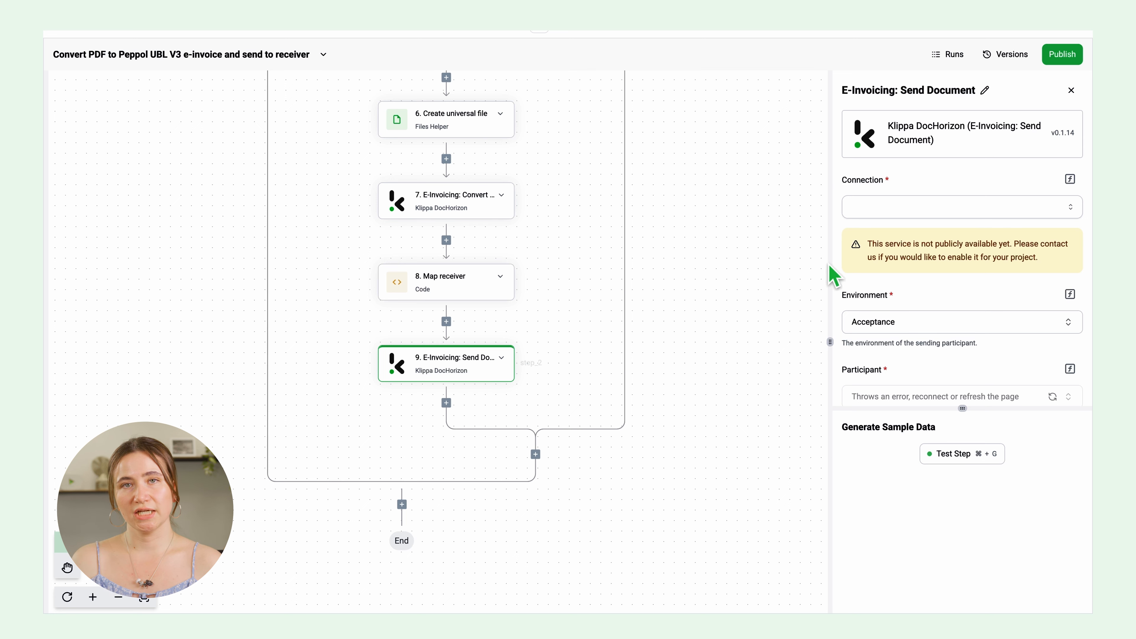
click(877, 208)
click(893, 253)
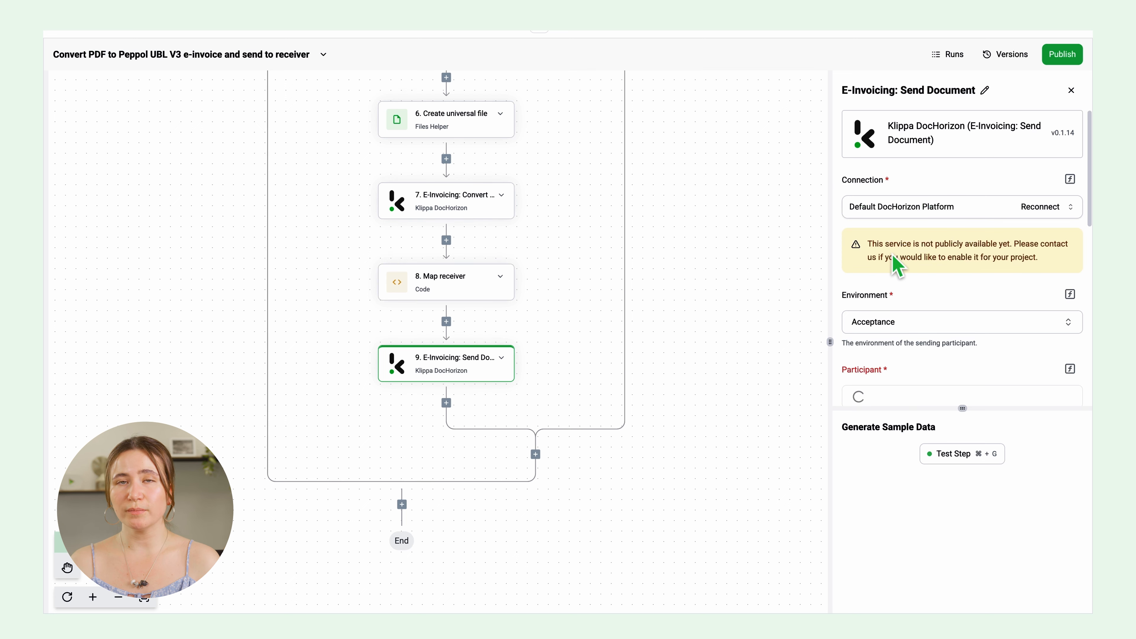
scroll(962, 268, down, 4)
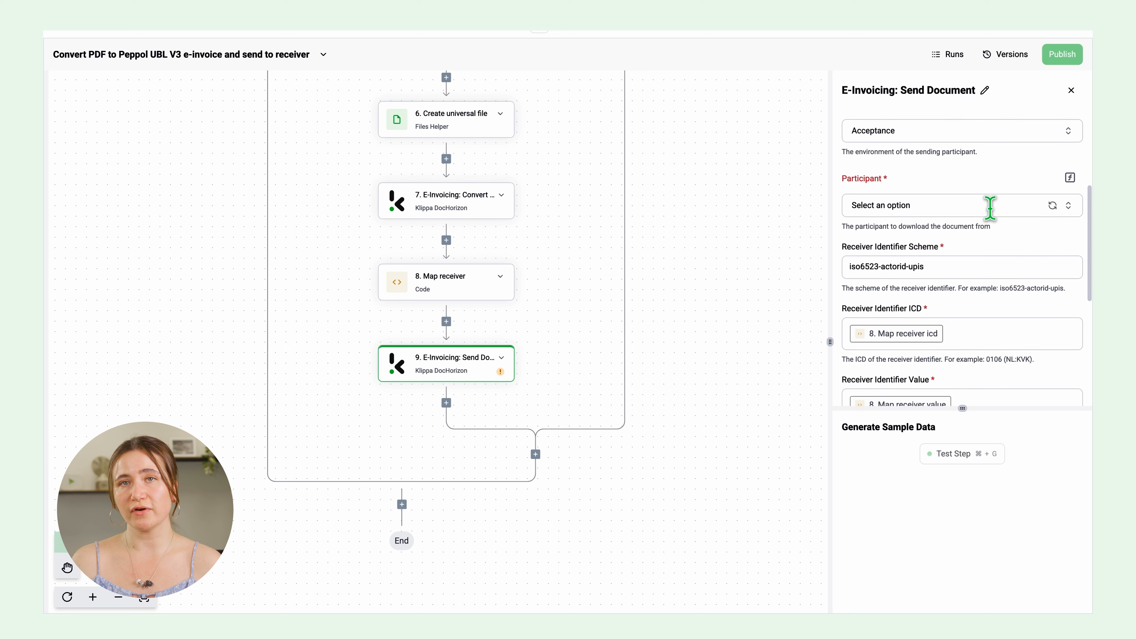
click(971, 144)
click(929, 210)
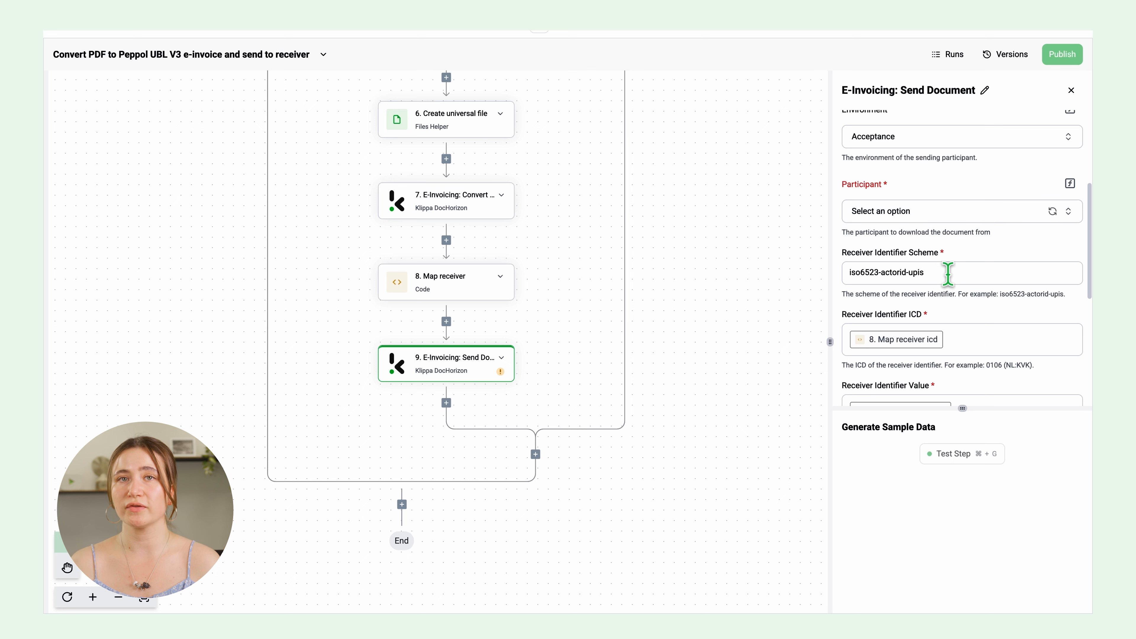
Set the Send Document step's Document Type to XRechnung UBL Invoice V3.0 and test the step.
scroll(950, 274, down, 1)
scroll(950, 274, down, 5)
click(944, 296)
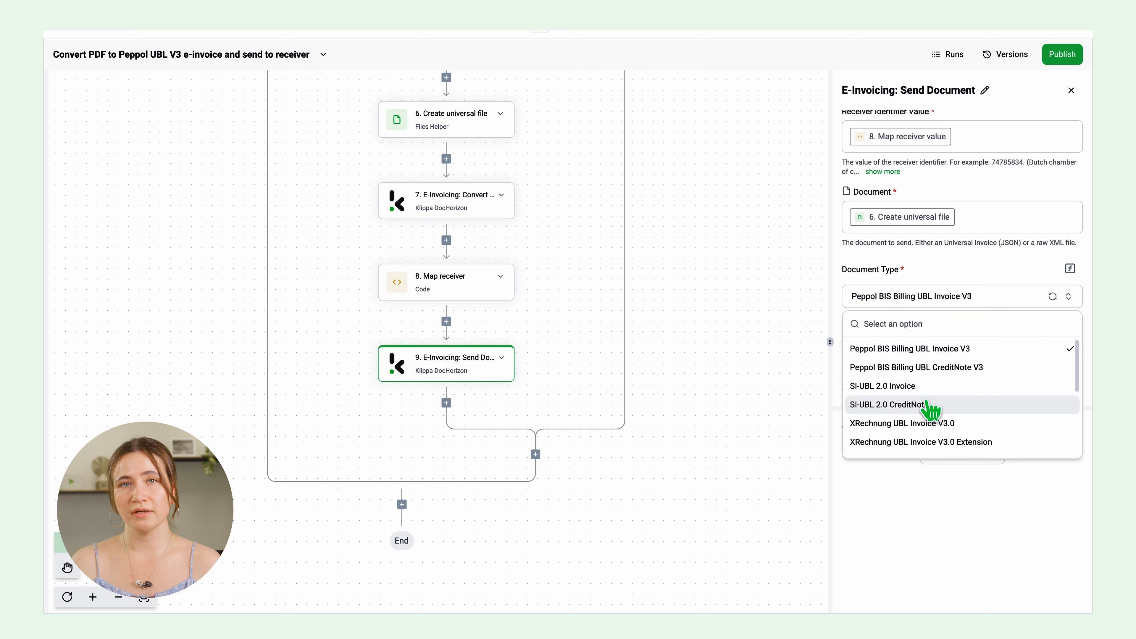
click(926, 423)
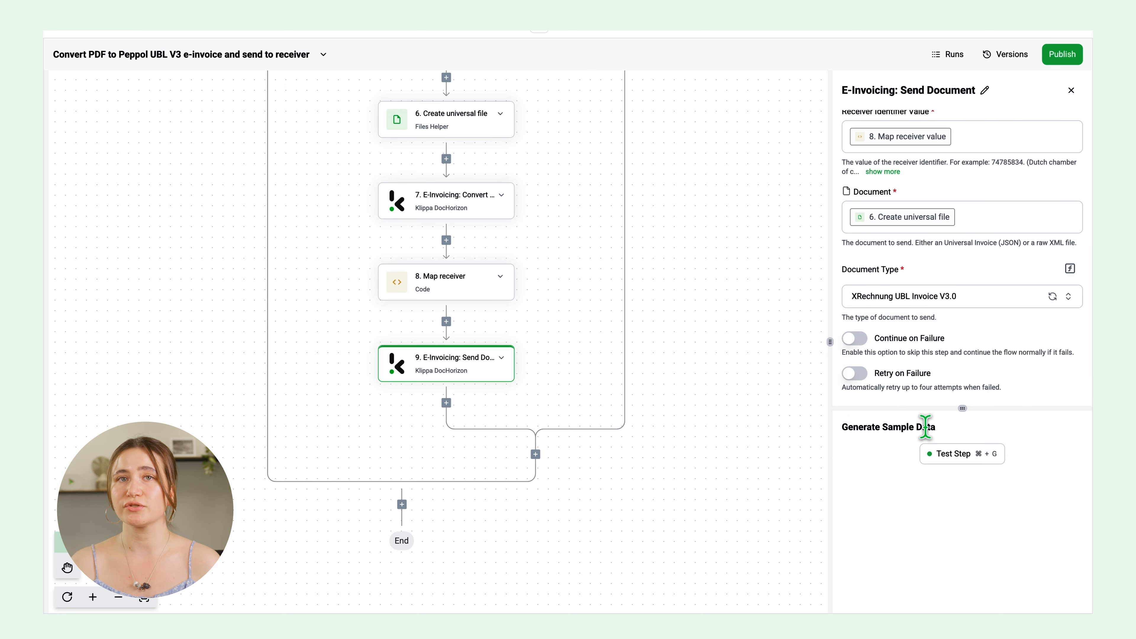
click(960, 456)
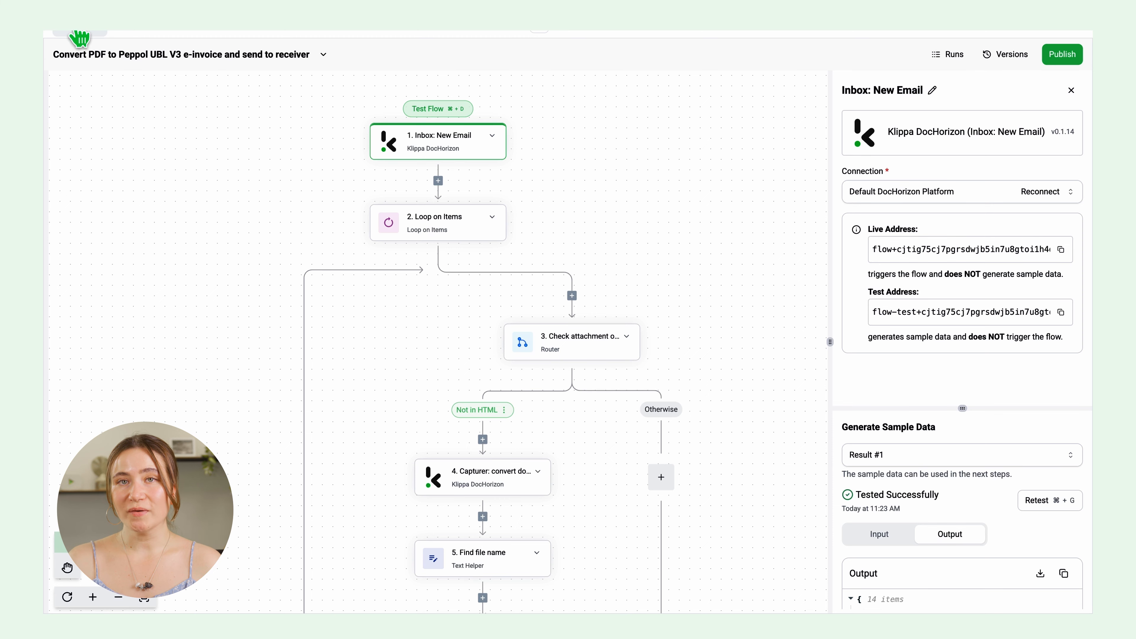
Leave the flow and open the E-Invoicing configuration of the approved NL:VAT Acceptance ID requested on Nov 27, 2024.
click(76, 32)
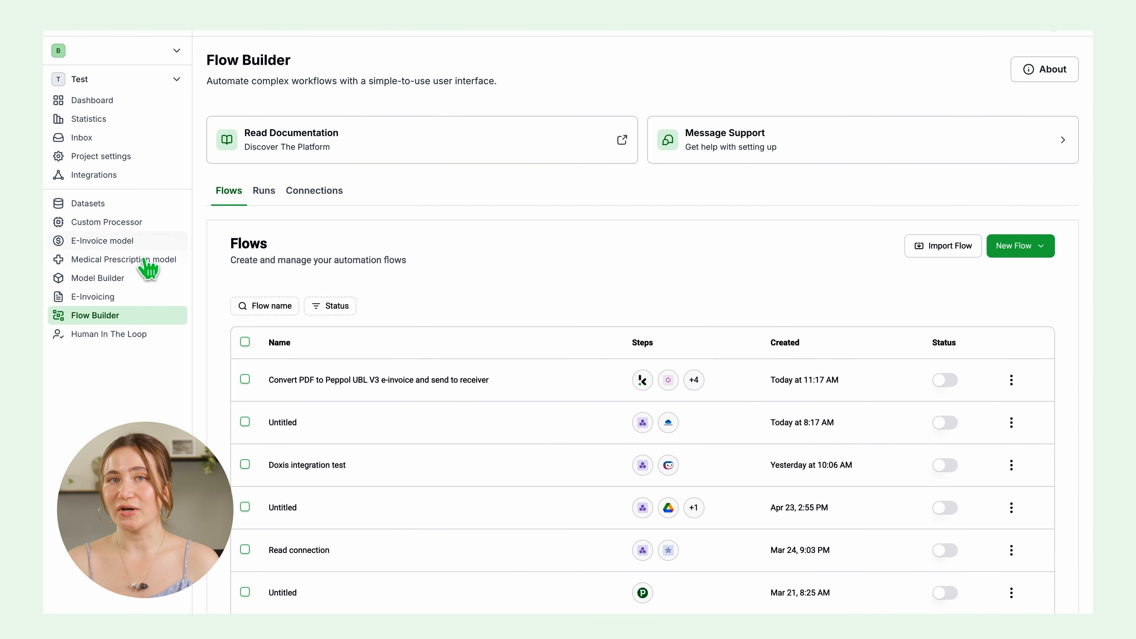
click(115, 296)
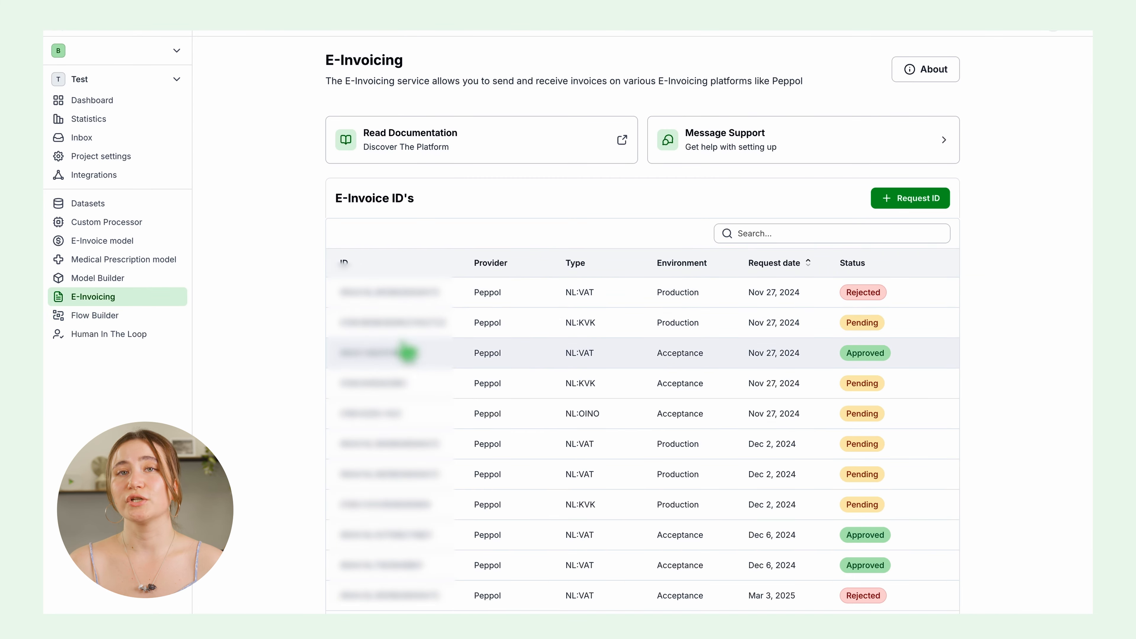
click(405, 354)
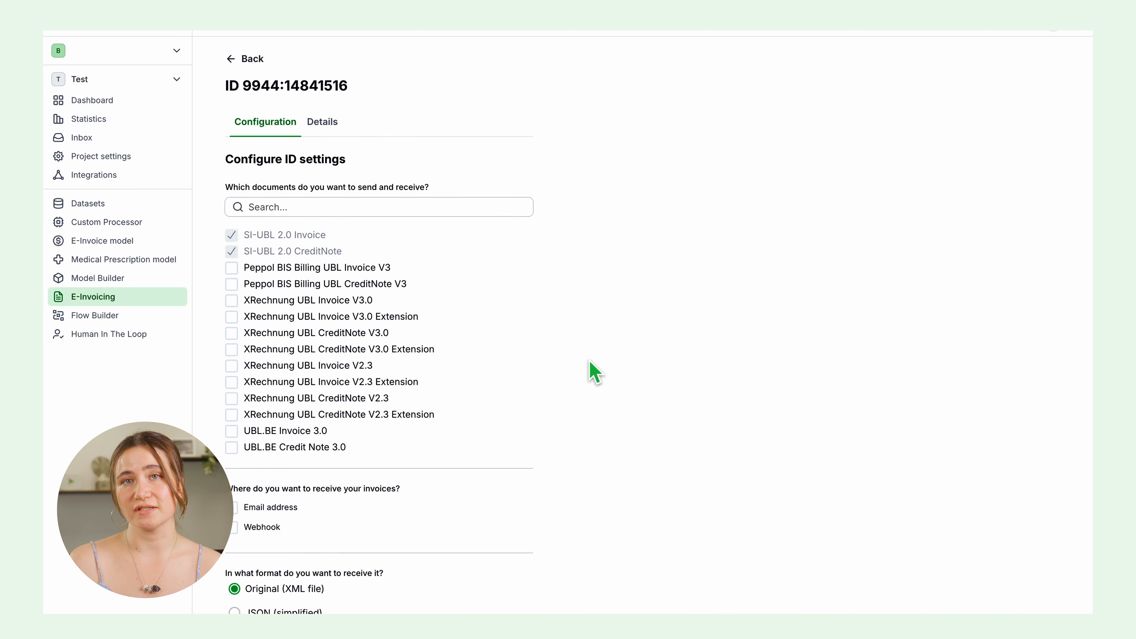
scroll(299, 452, down, 2)
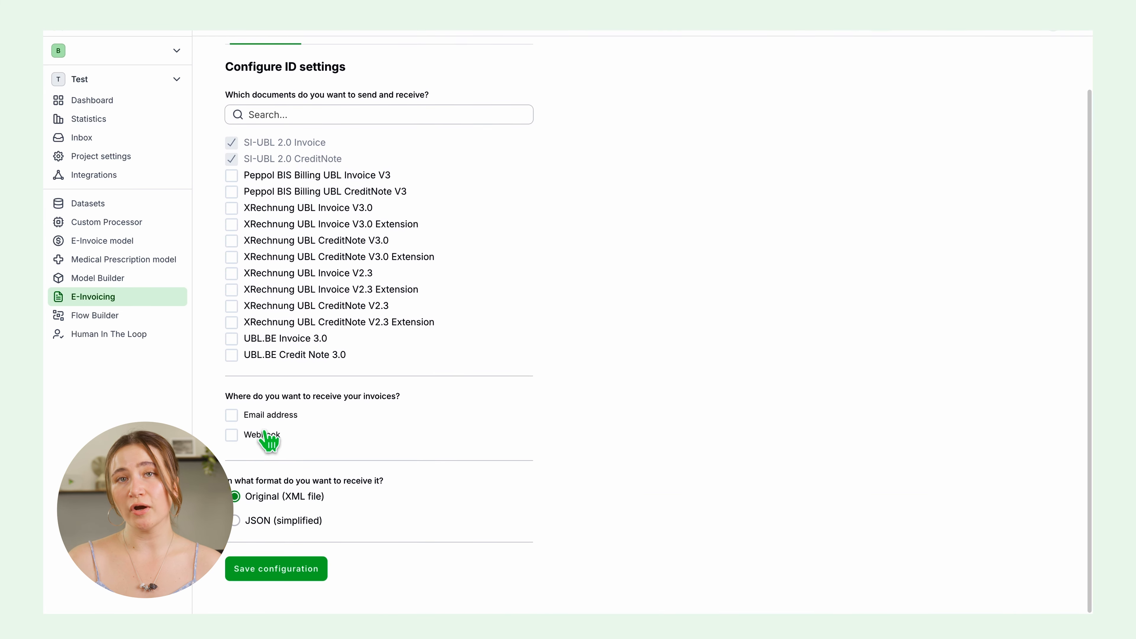
Try the Email address and Webhook options for receiving the ID's invoices.
click(232, 417)
click(232, 417)
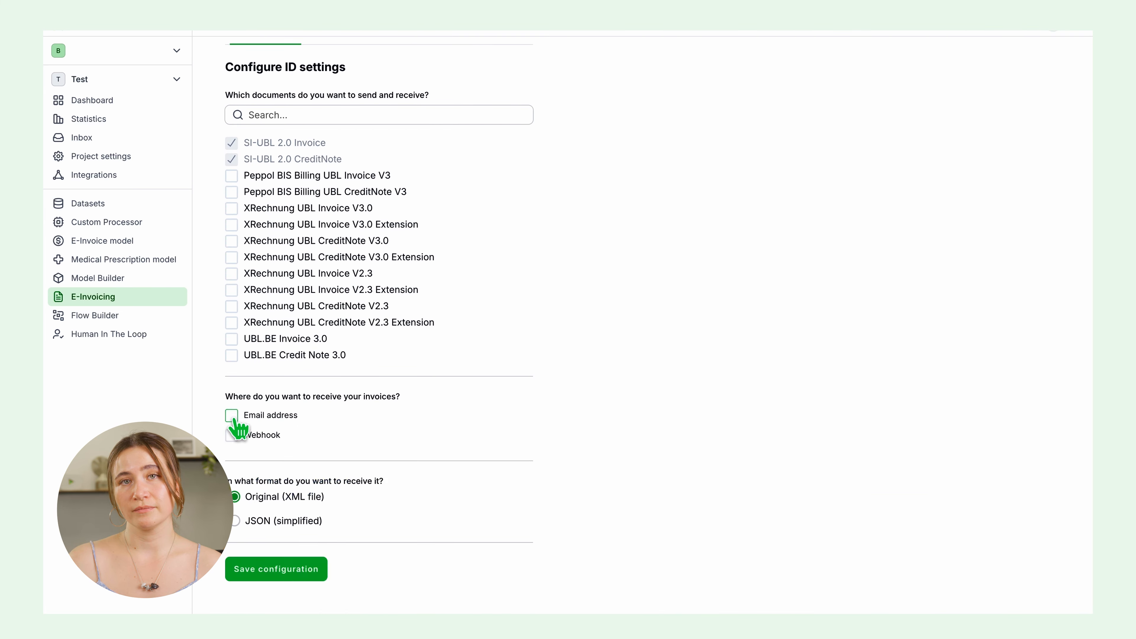
click(231, 435)
scroll(375, 450, down, 2)
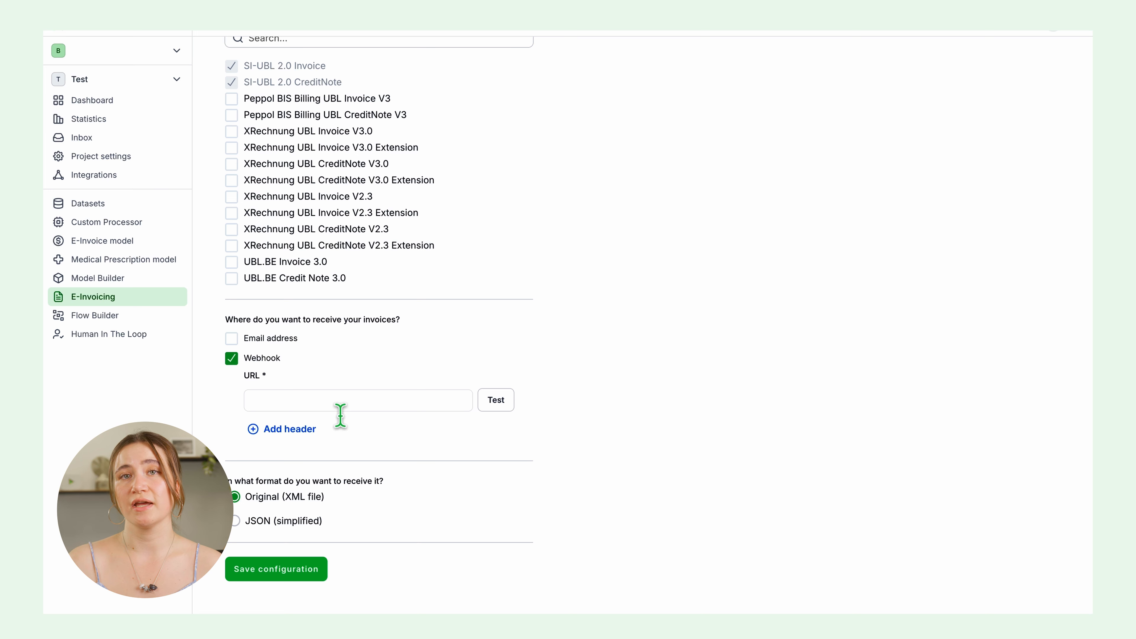
Create a new blank flow in Flow Builder and search the triggers for Catch to add Catch Webhook.
click(123, 317)
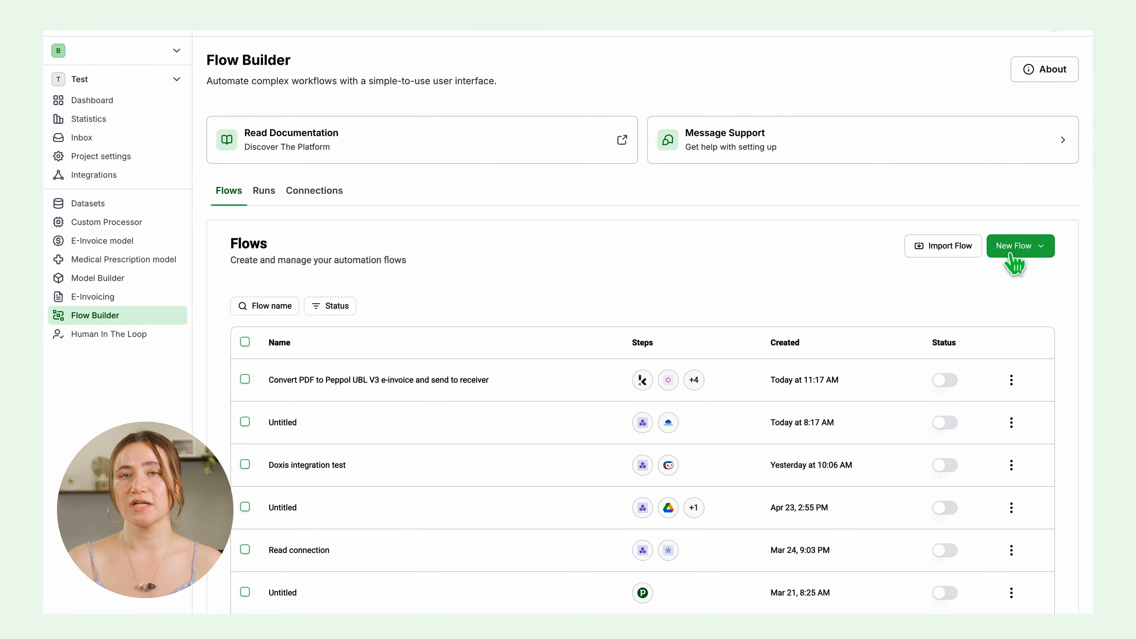
click(1014, 250)
click(1018, 275)
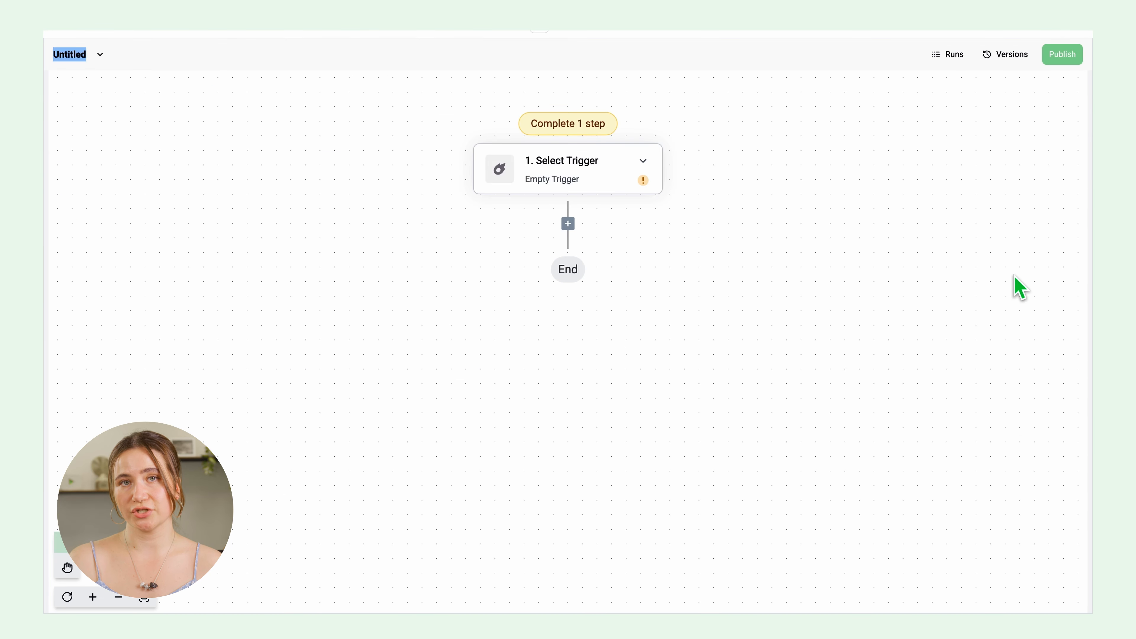
click(576, 183)
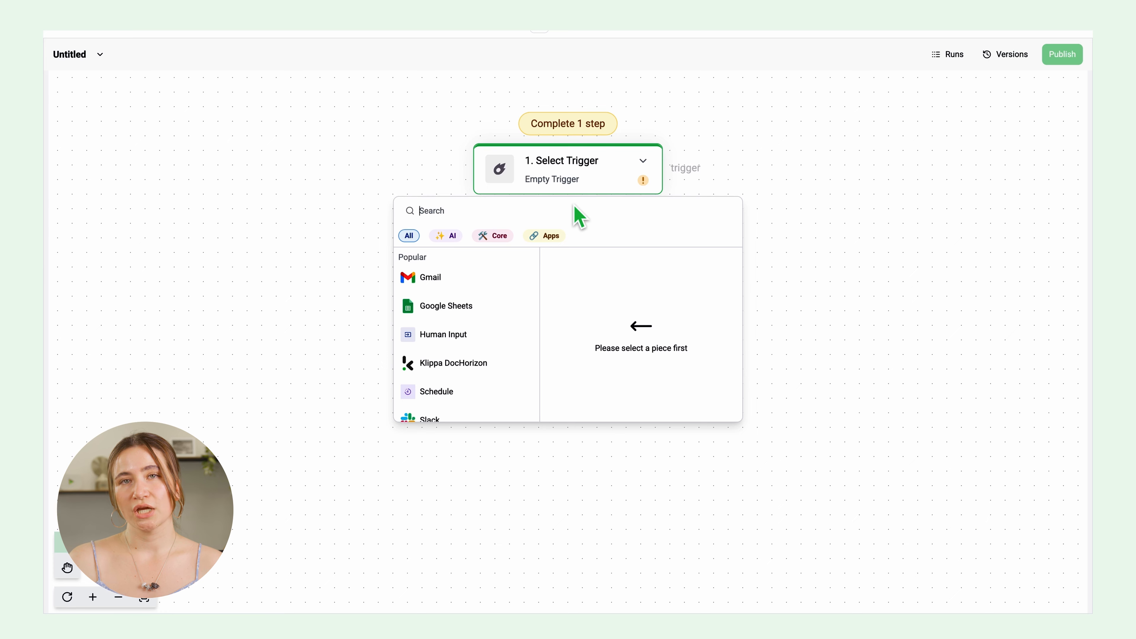
text(Catch)
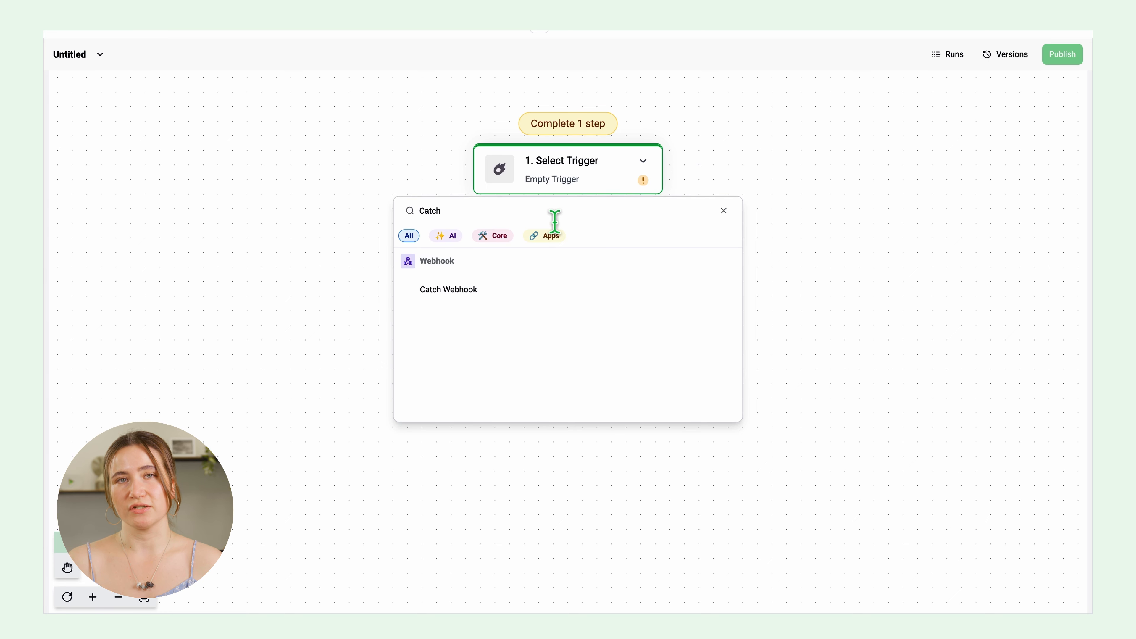
click(487, 292)
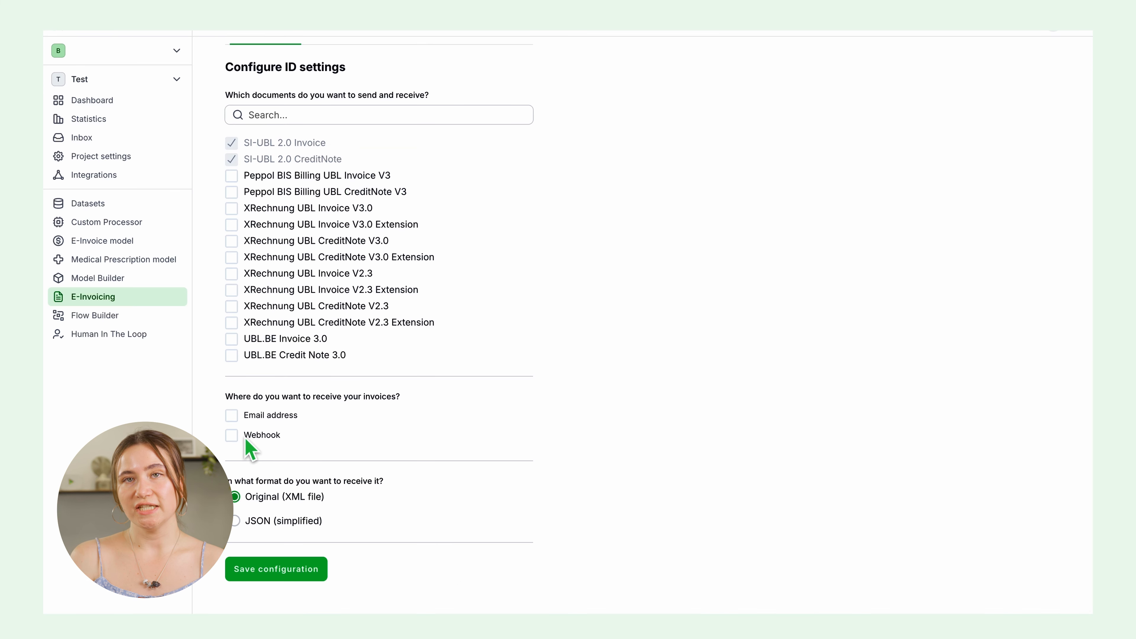
Enable Webhook as the receiving method in the e-invoice ID's configuration and paste the flow's webhook URL.
click(231, 435)
click(363, 478)
key(ctrl+v)
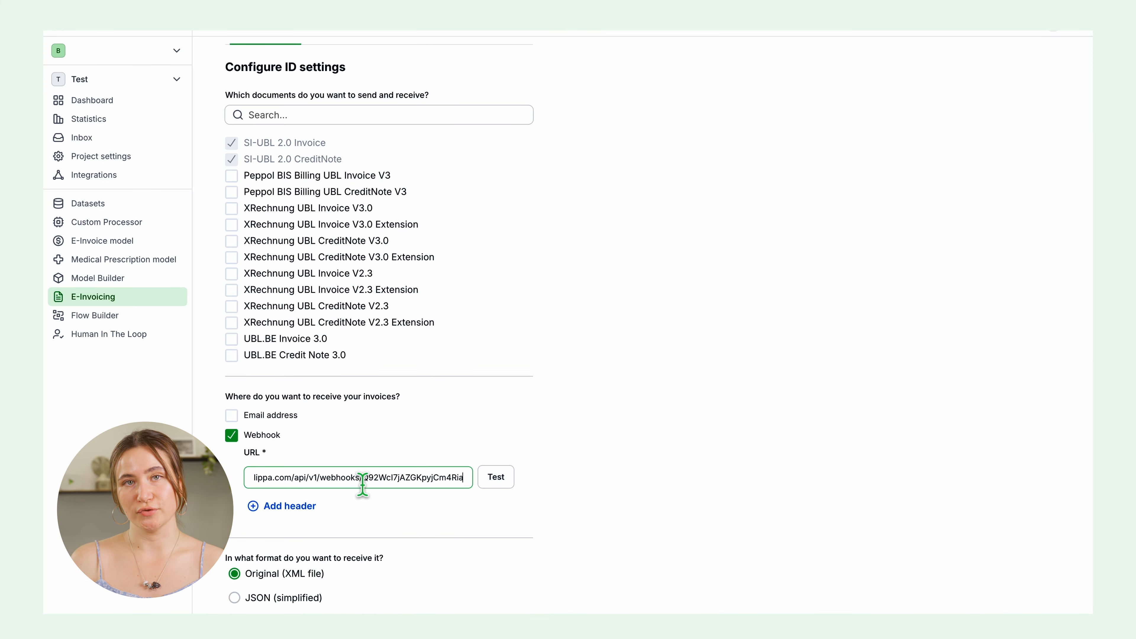
Send a test e-invoicing event to the webhook URL and save the ID configuration with the Original (XML file) format.
click(497, 478)
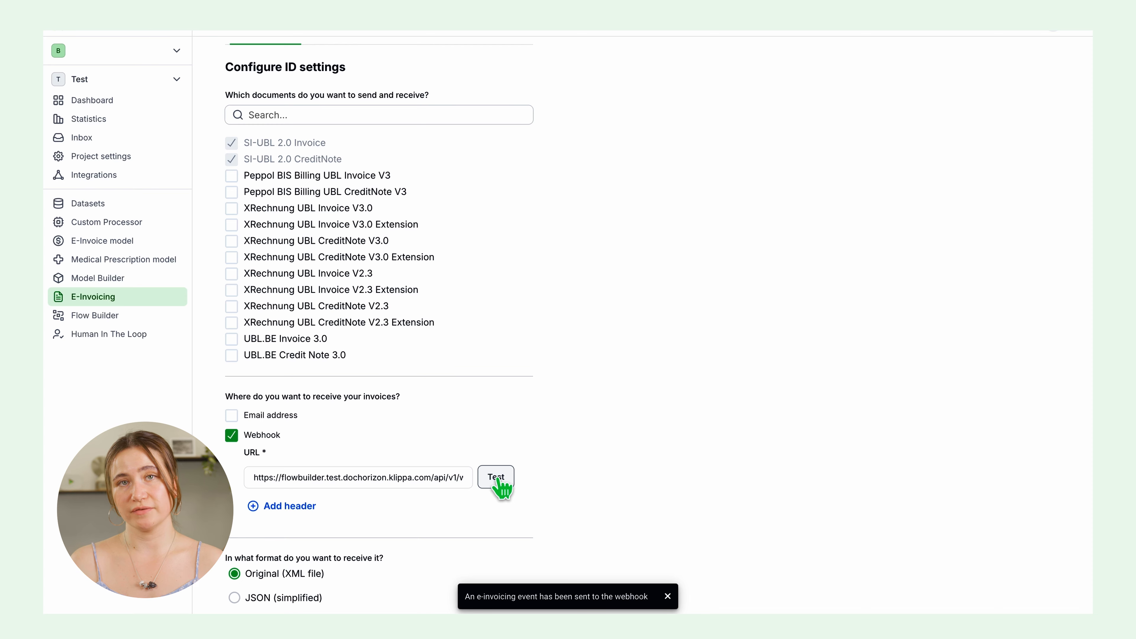
scroll(498, 478, down, 2)
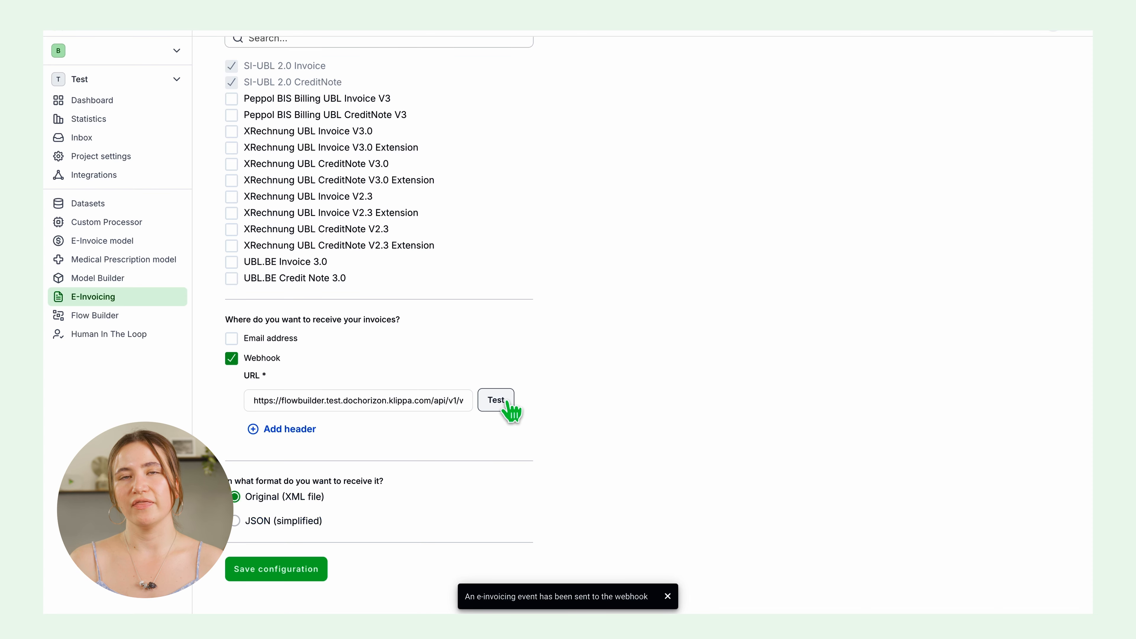
click(293, 572)
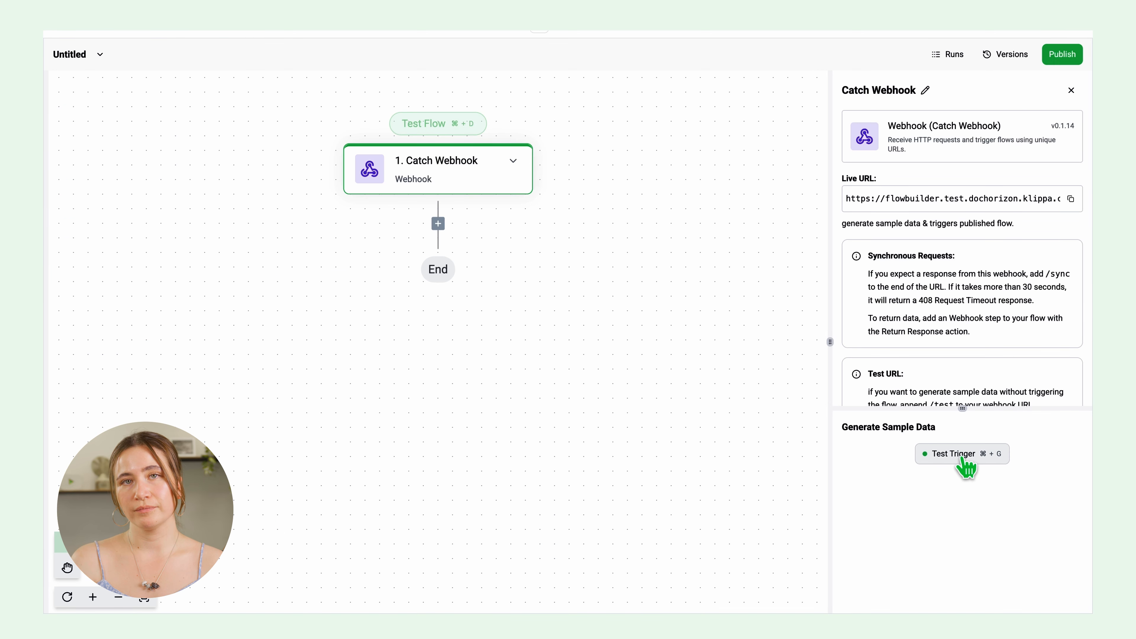
Test the flow's Catch Webhook trigger and add the Files Helper Create file action after it.
click(961, 457)
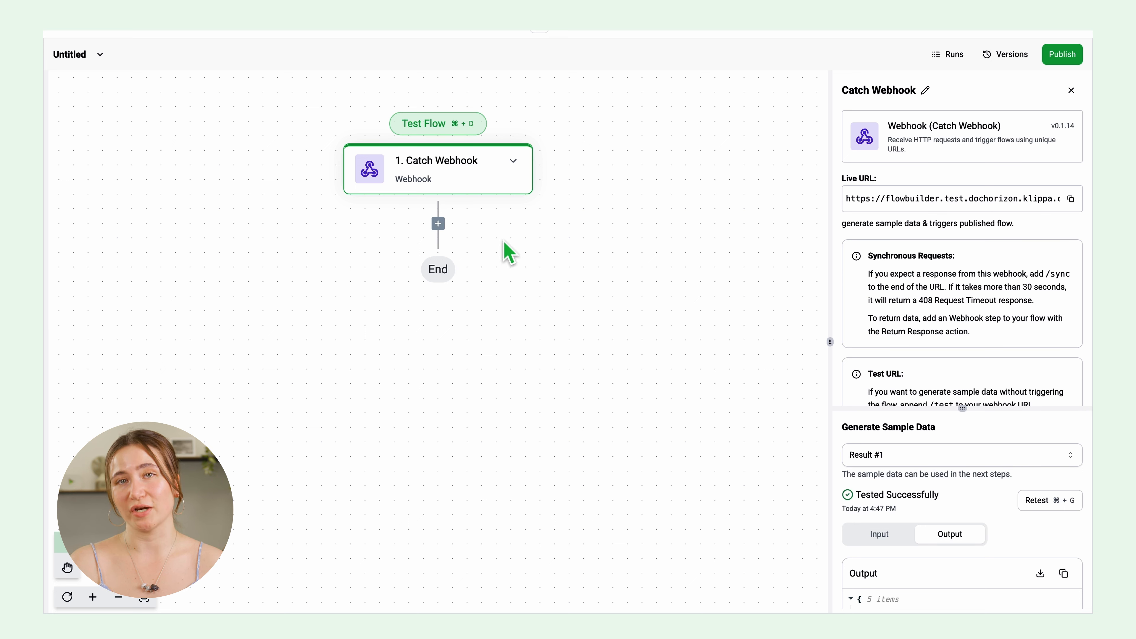
click(438, 223)
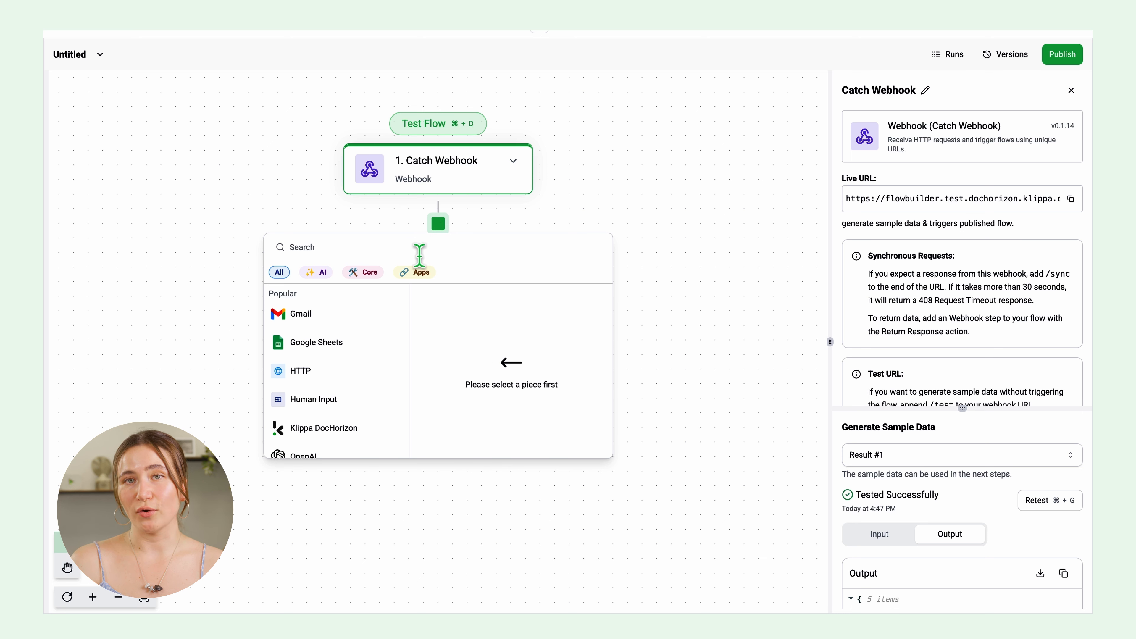
text(Cre)
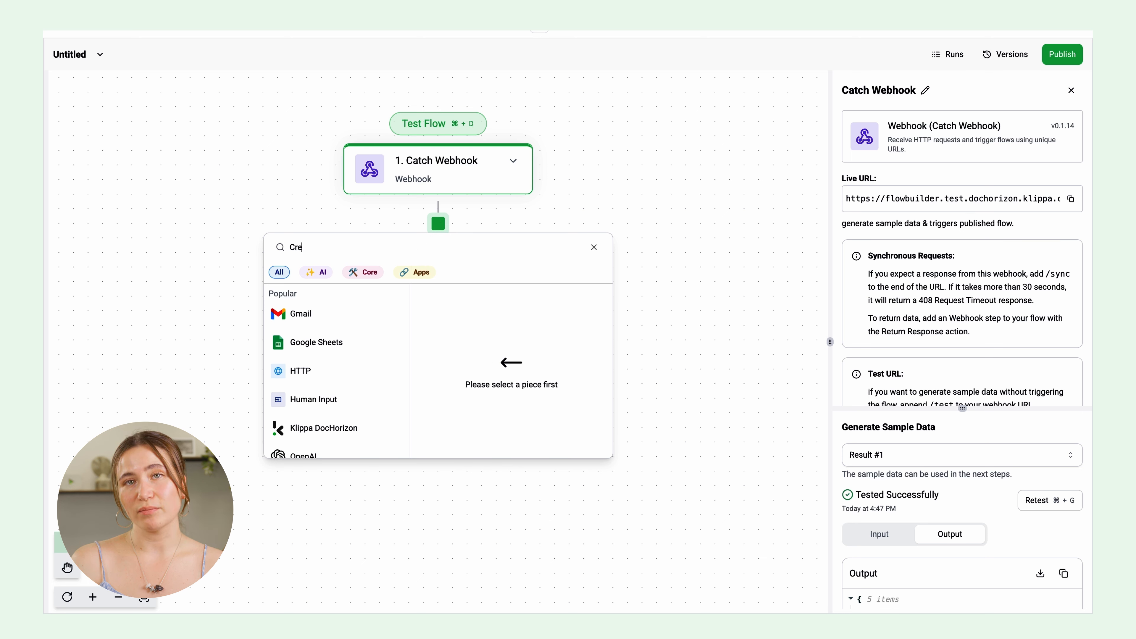
text(ate file)
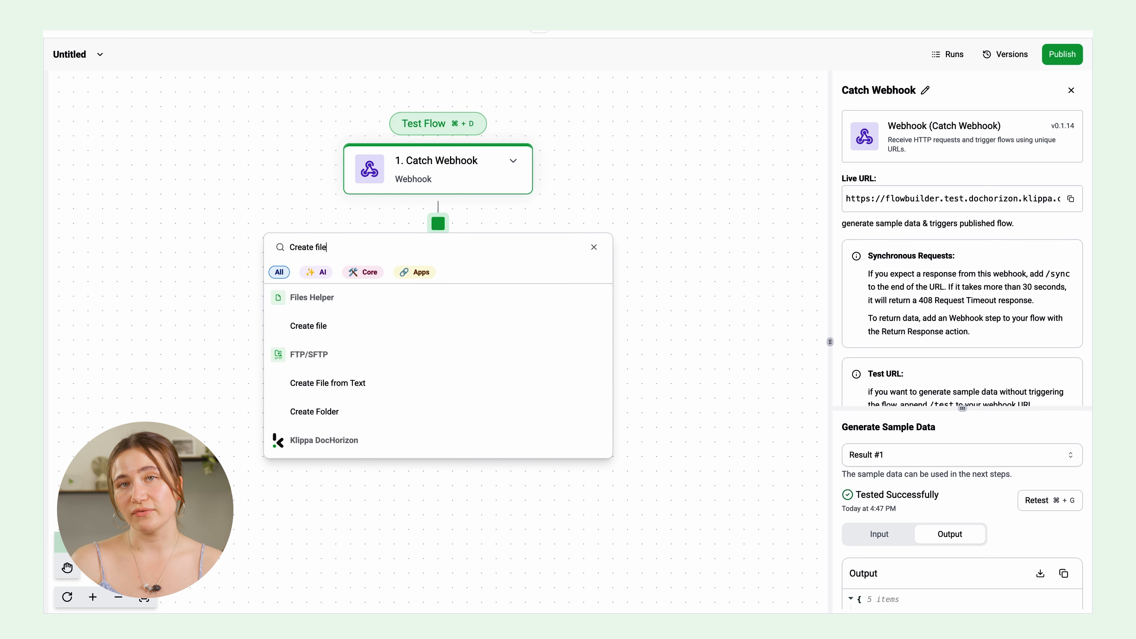
click(339, 327)
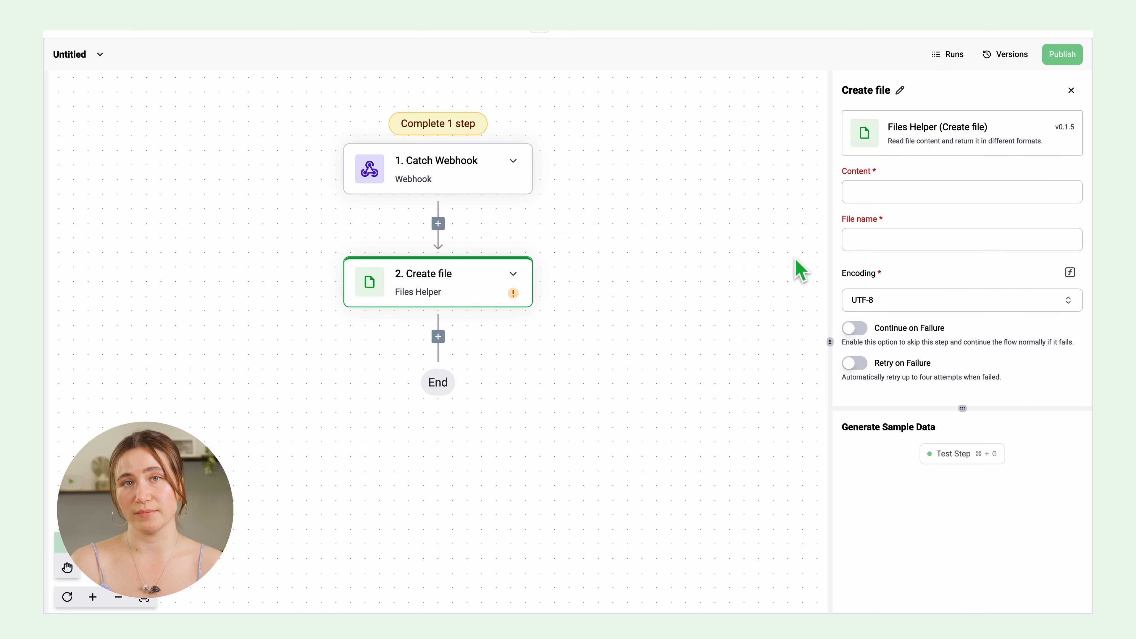
Use the Catch Webhook body as the Create file content and file name with Base64 encoding, and test the action.
click(892, 203)
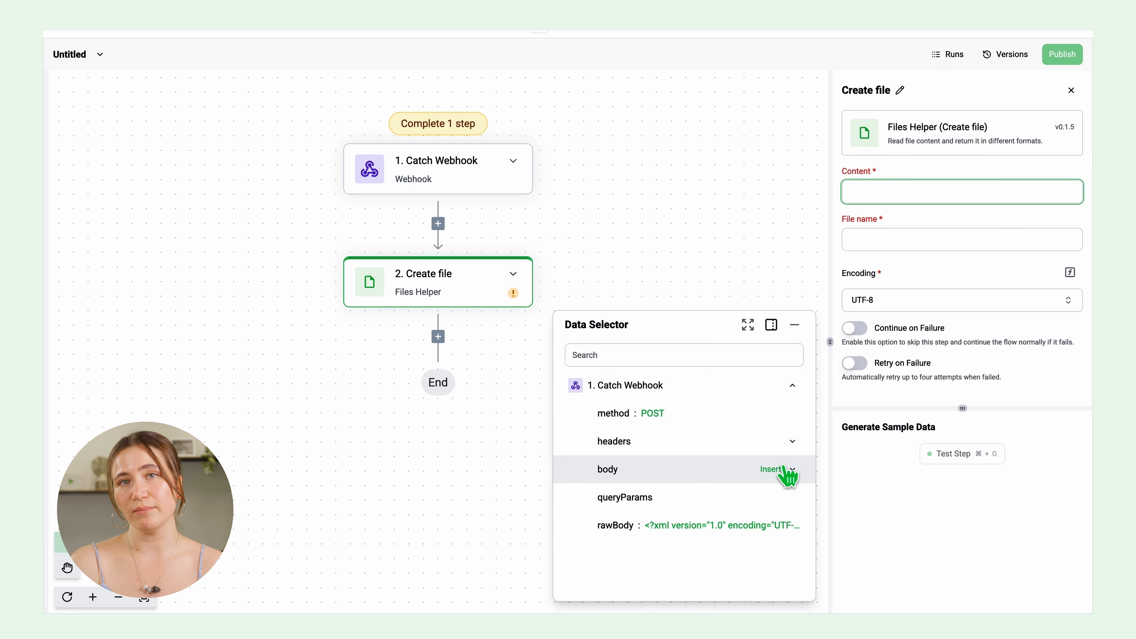
click(776, 469)
click(875, 256)
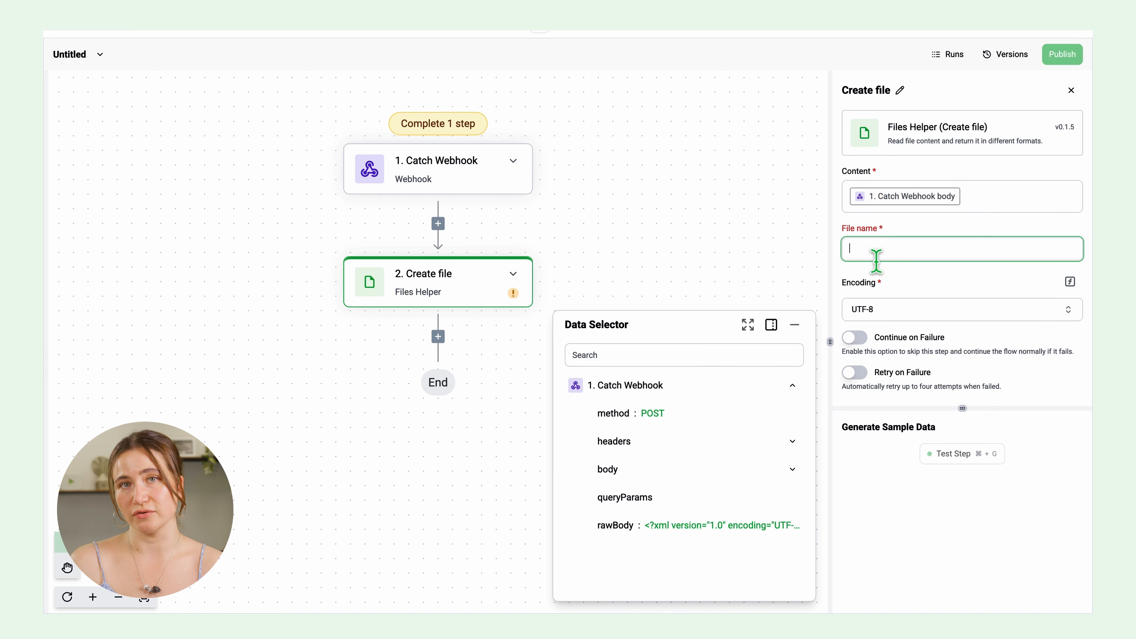
click(779, 469)
click(901, 329)
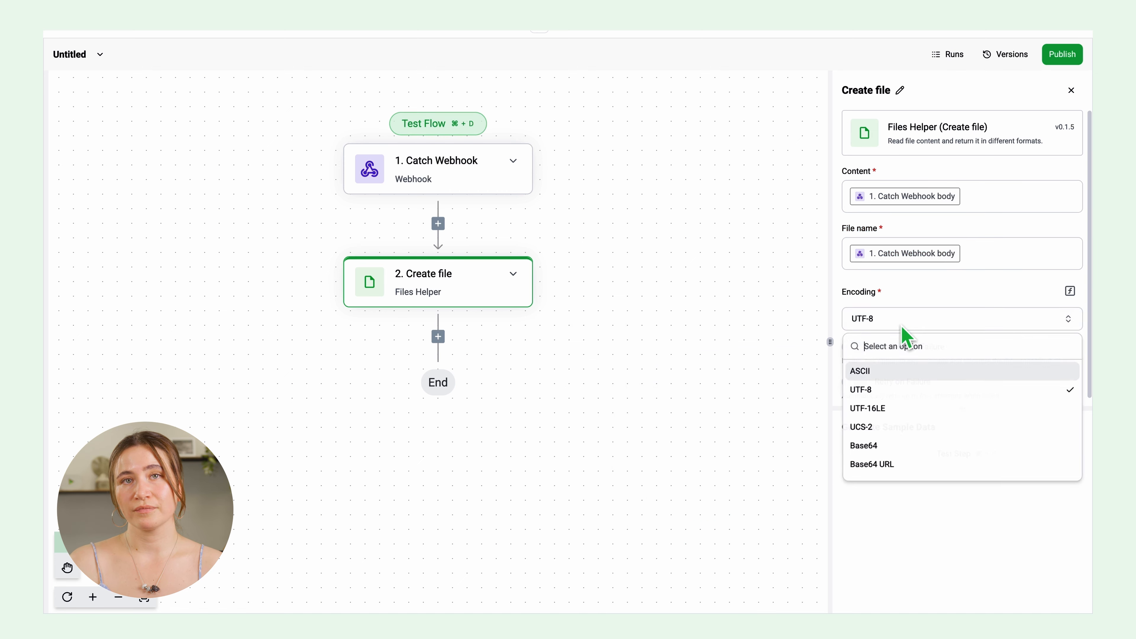
click(889, 448)
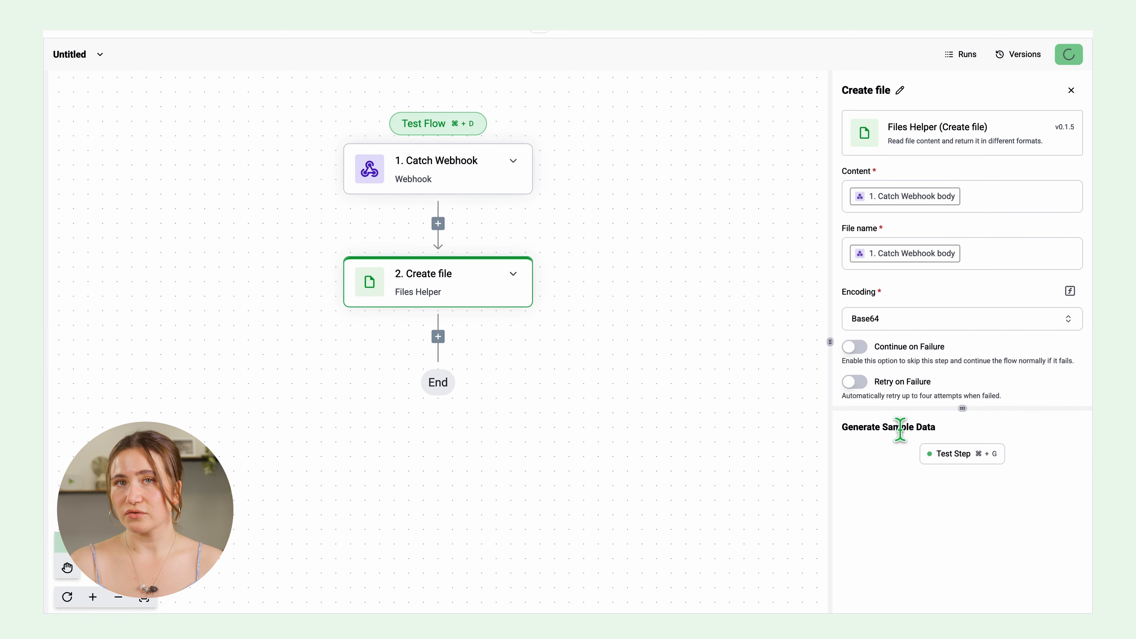
click(963, 456)
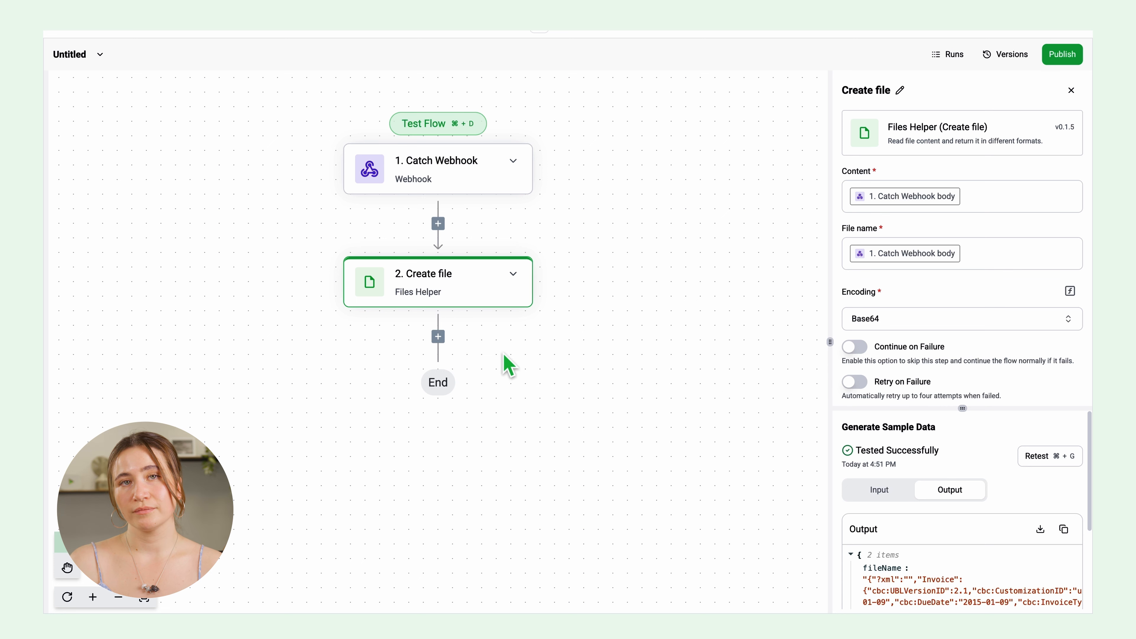
Search the actions for Zoho and add the Zoho Invoice Custom API Call after Create file.
click(438, 337)
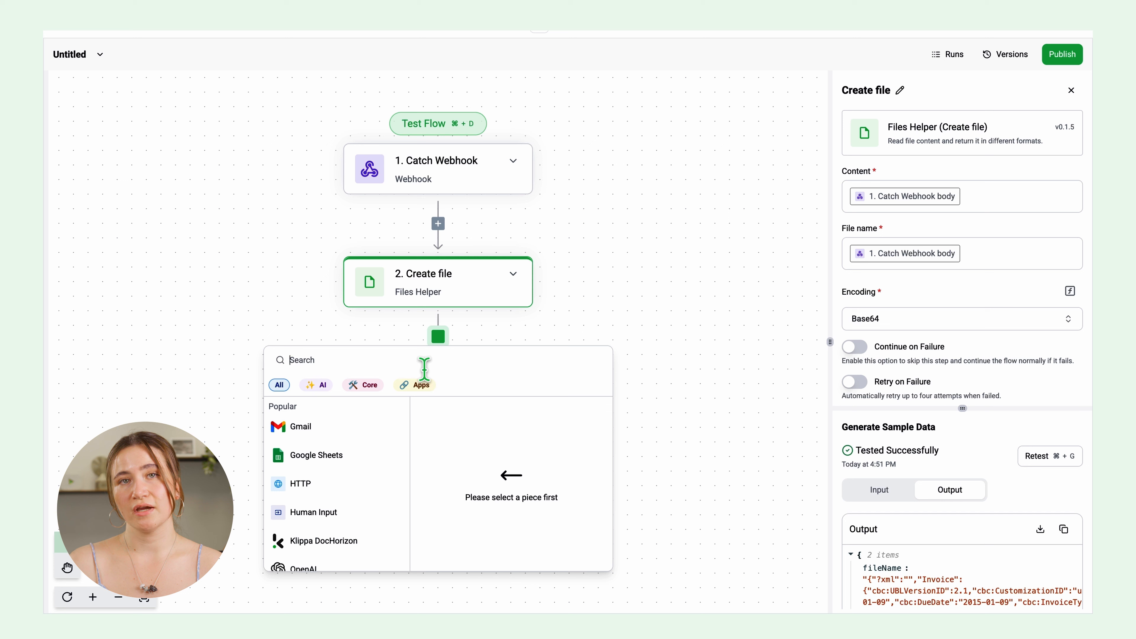
text(Zoho)
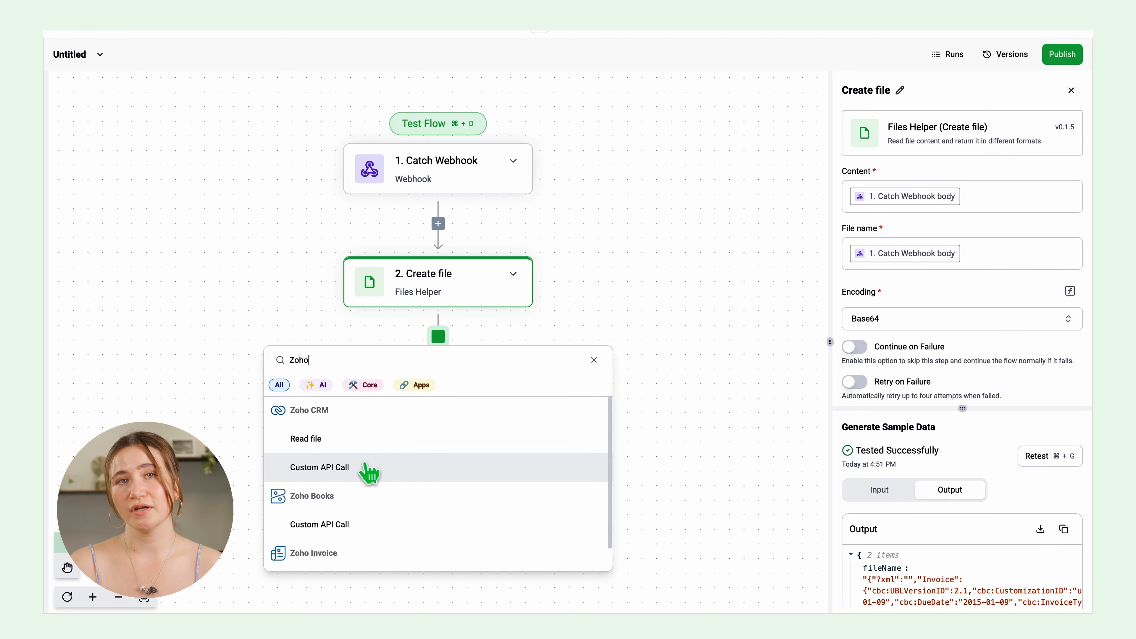
scroll(369, 472, down, 1)
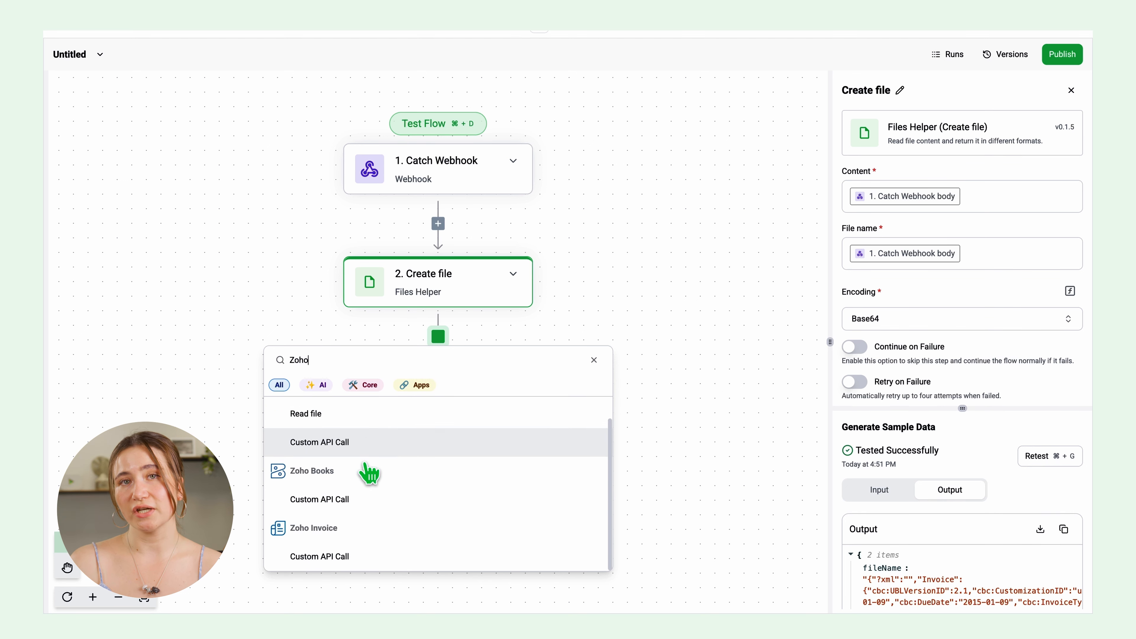
click(349, 557)
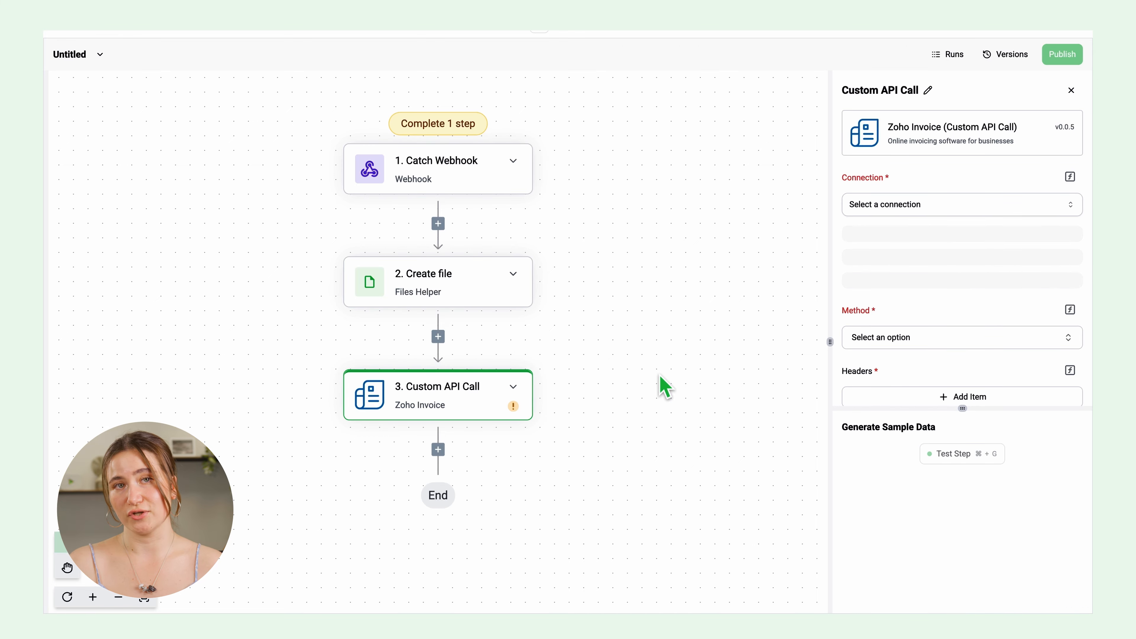